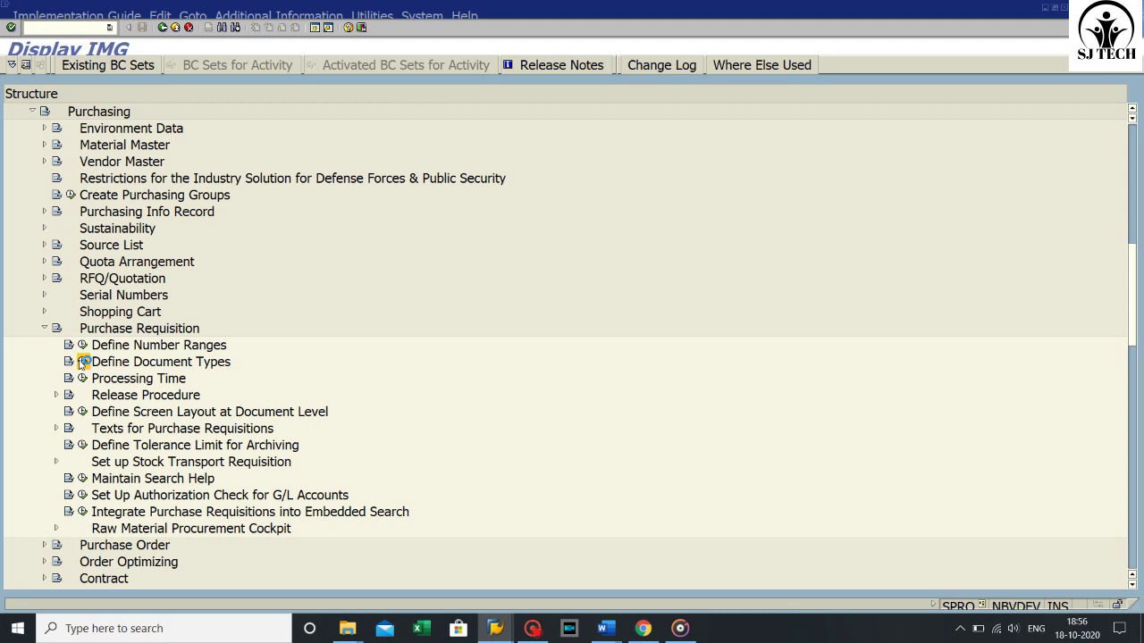
- Open the purchase requisition document types customizing and select document type NB
left_click(82, 362)
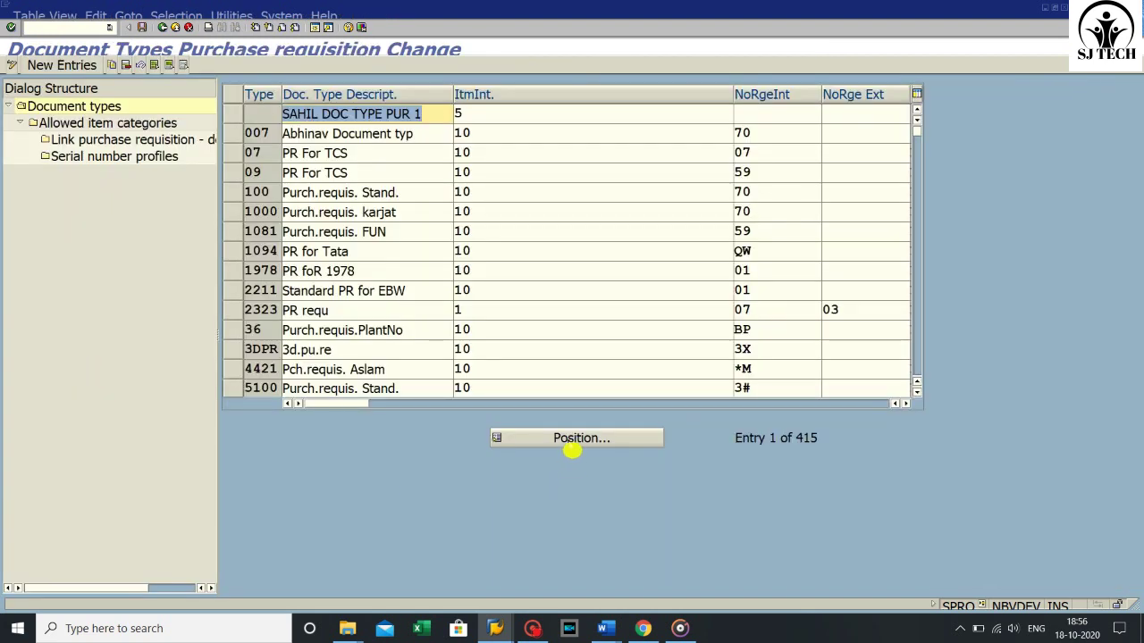
left_click(572, 444)
type("nb")
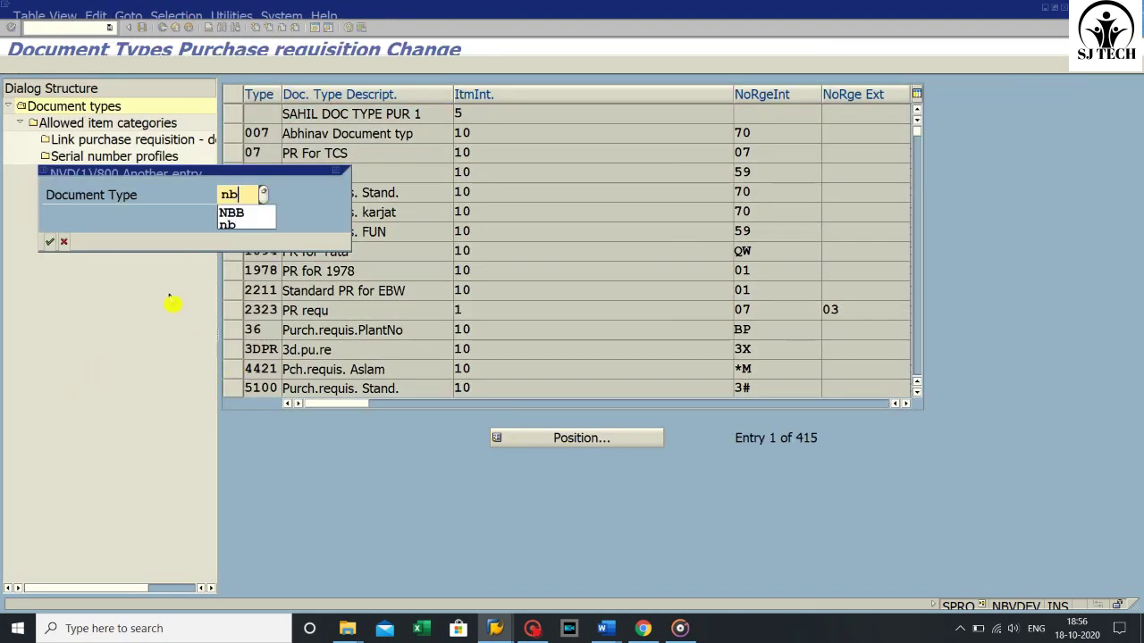
left_click(50, 241)
left_click(234, 113)
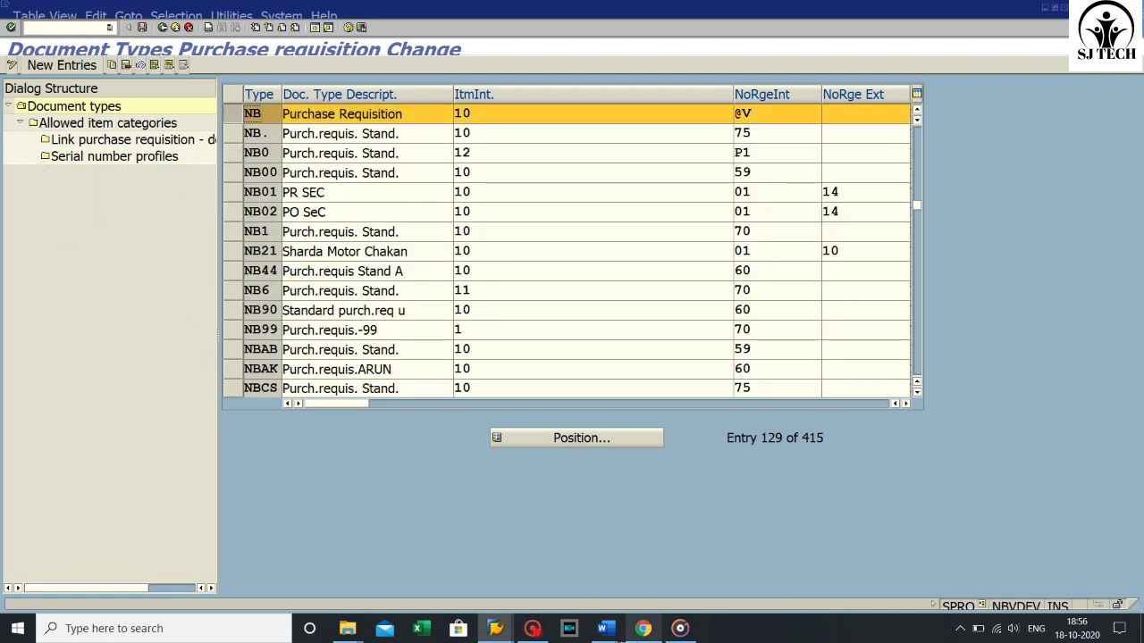
- Switch to the Word notes and colour the line "Here NB is assign to field selection NBB let's see" orange
left_click(606, 629)
left_click(527, 563)
left_click_drag(23, 429, 595, 429)
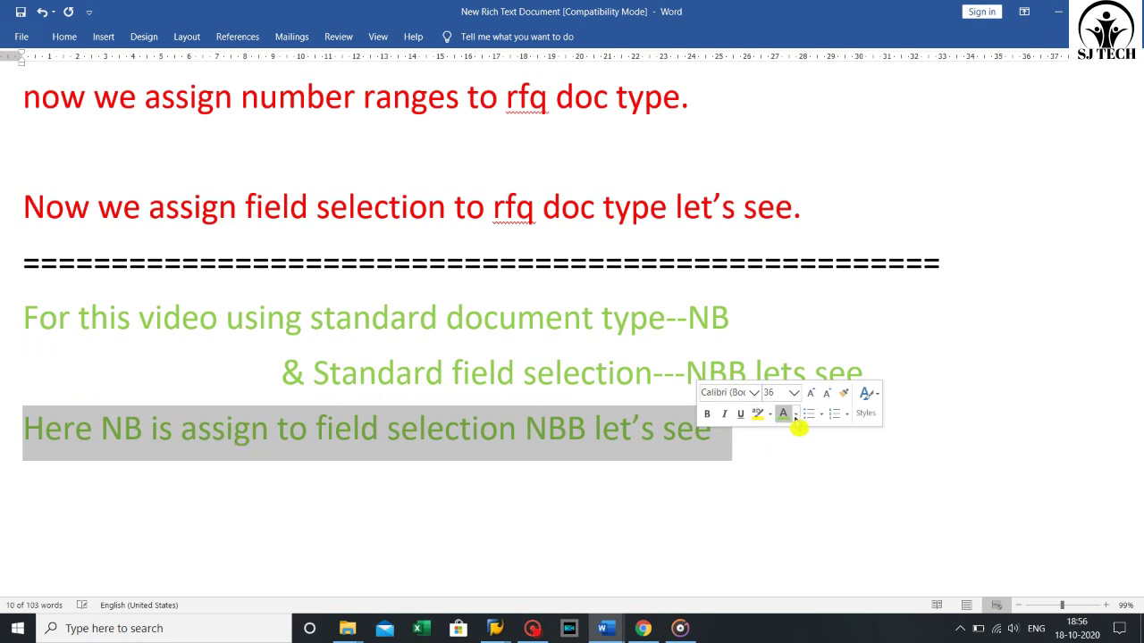
left_click(796, 413)
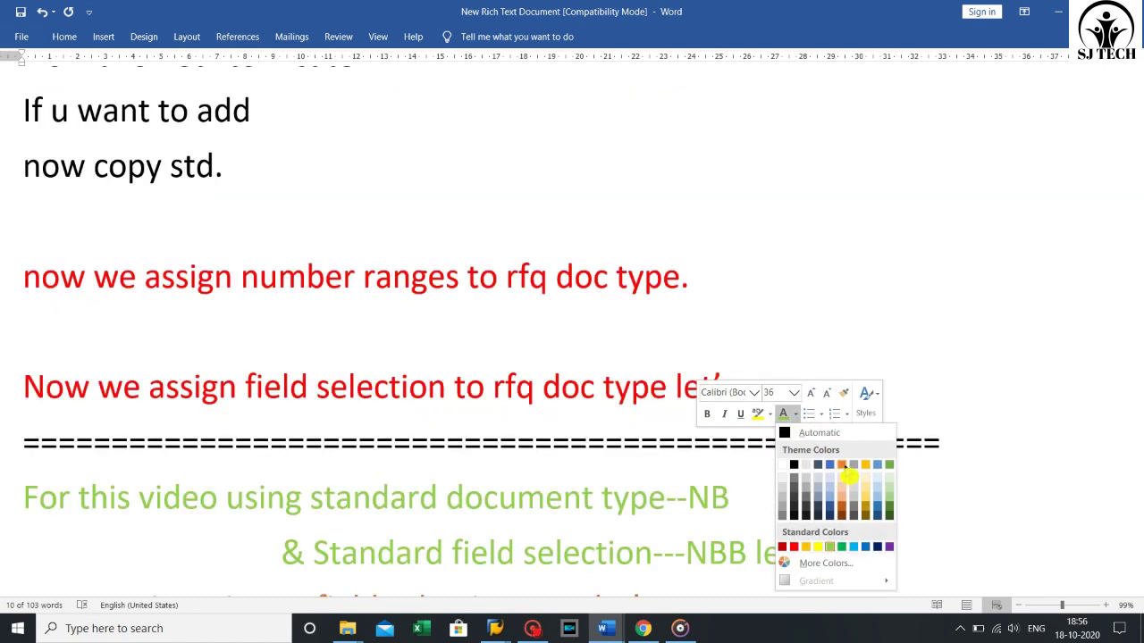
left_click(844, 470)
left_click(22, 500)
left_click_drag(23, 351, 441, 352)
left_click_drag(525, 351, 731, 352)
- Switch back to SAP, check the field selection key of document type NB, and leave the document types view
mouse_move(497, 630)
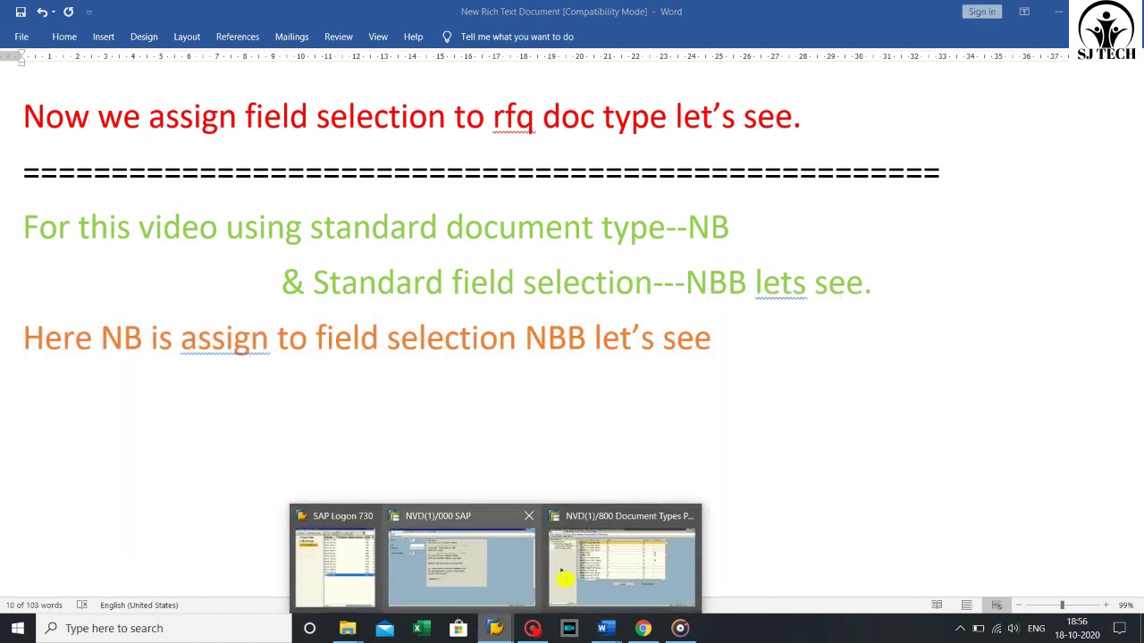
left_click(641, 580)
left_click_drag(356, 411, 514, 404)
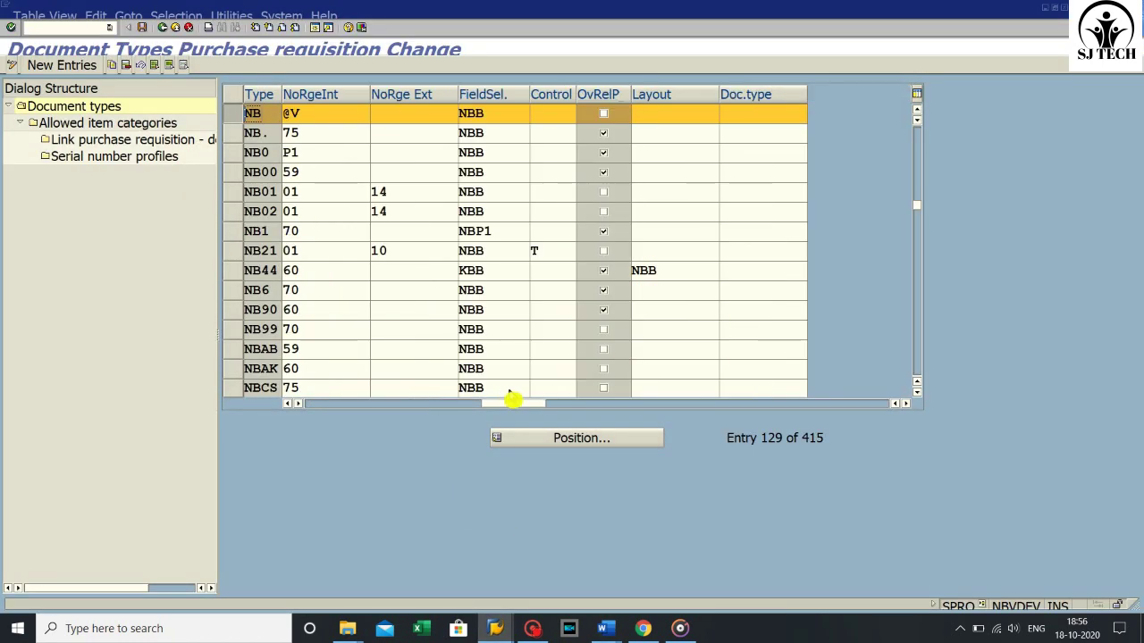
left_click(534, 113)
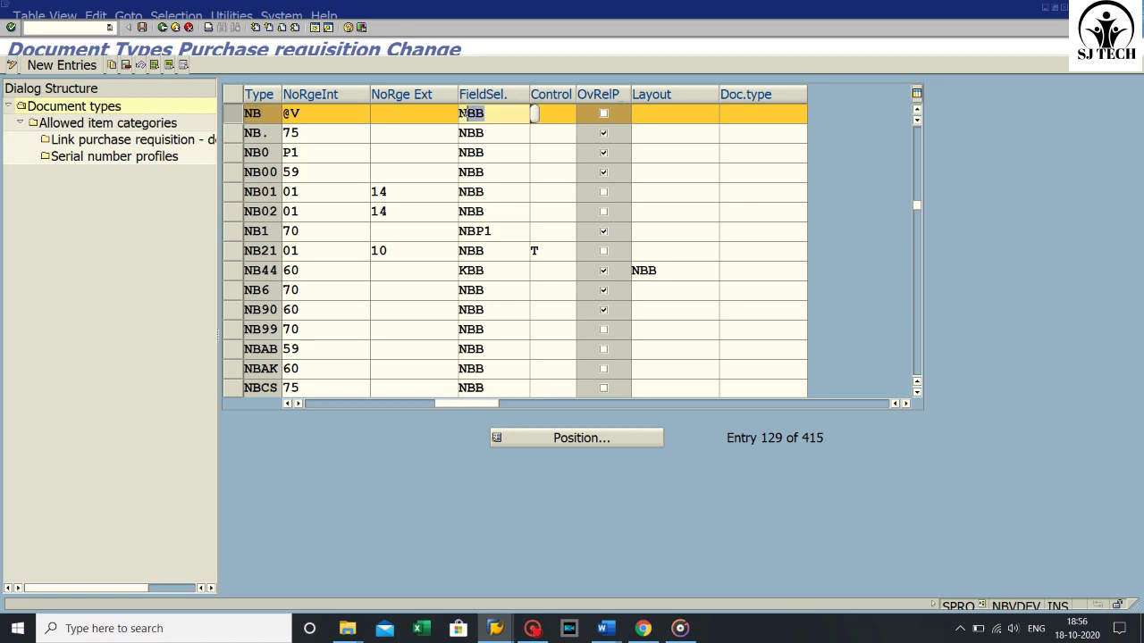
left_click(163, 28)
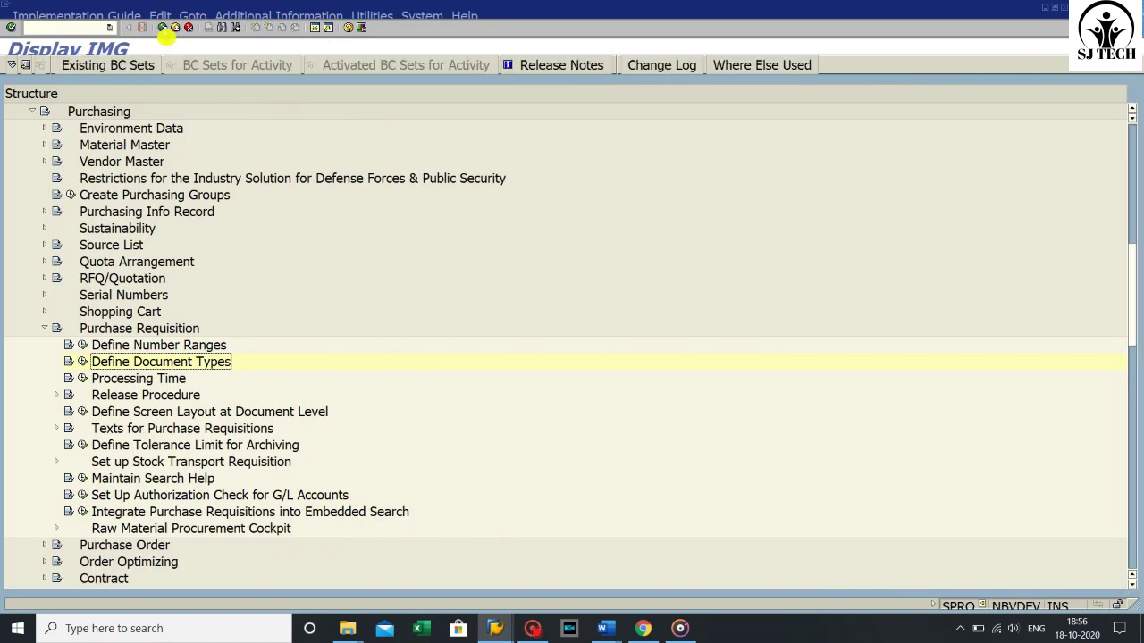
- Open the purchase requisition screen layout customizing and display the field selection groups of key NBB
left_click(82, 411)
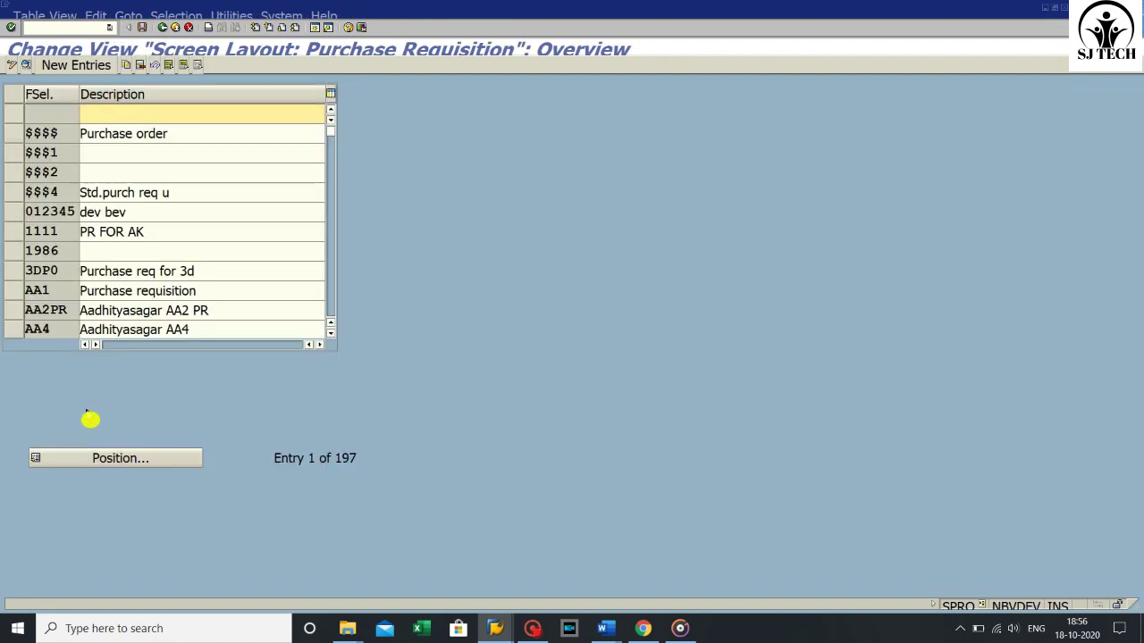
left_click(105, 461)
type("NBB")
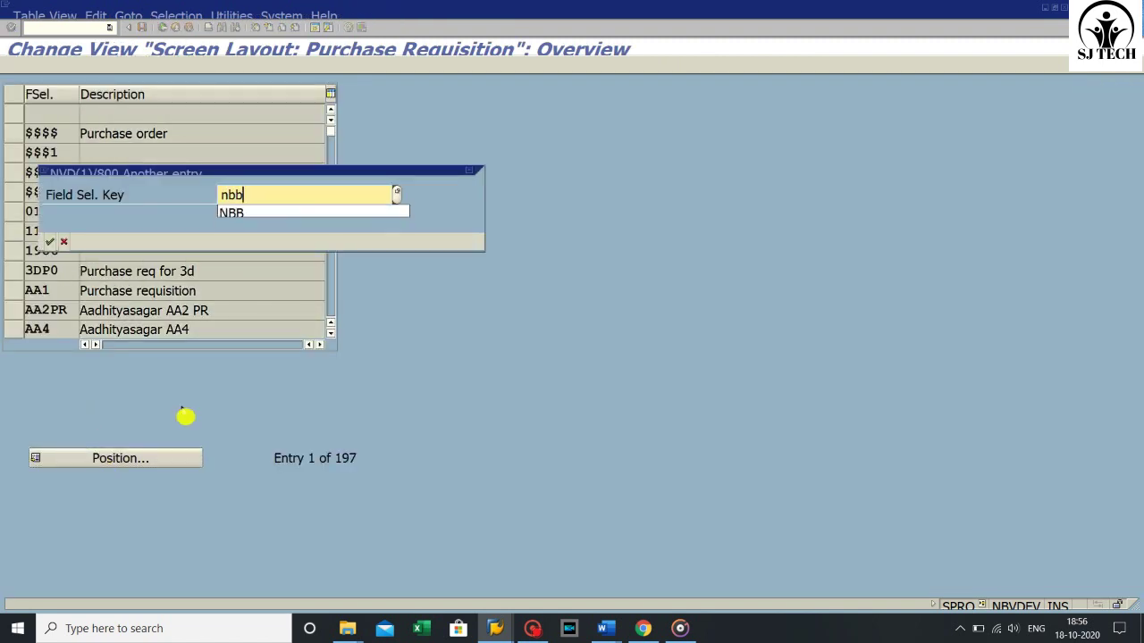
left_click(234, 226)
left_click(50, 241)
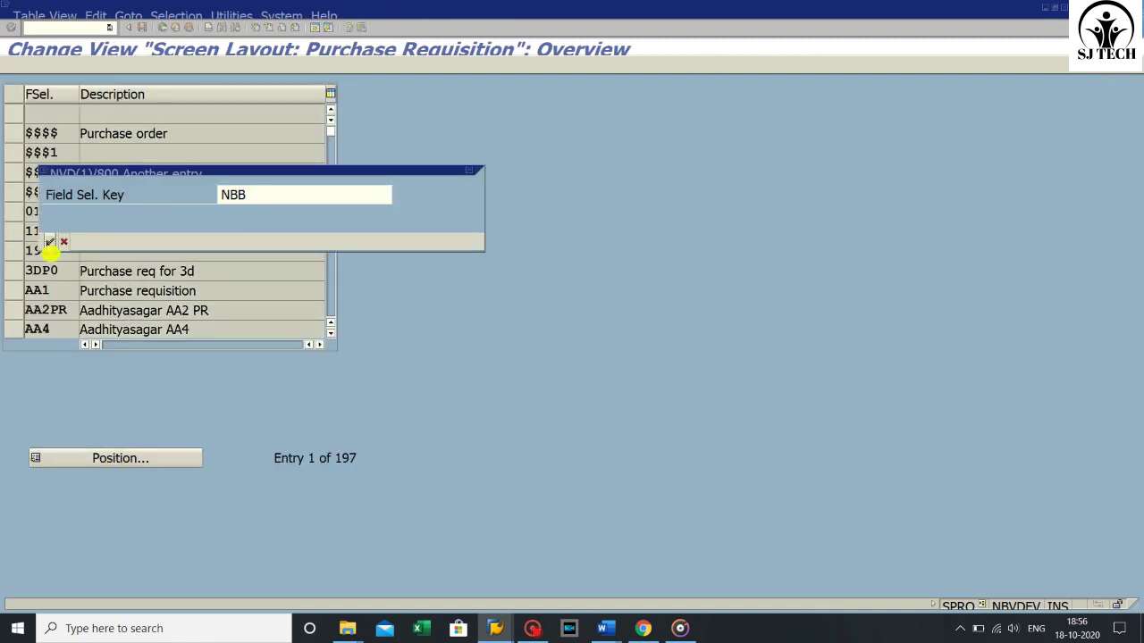
left_click(22, 115)
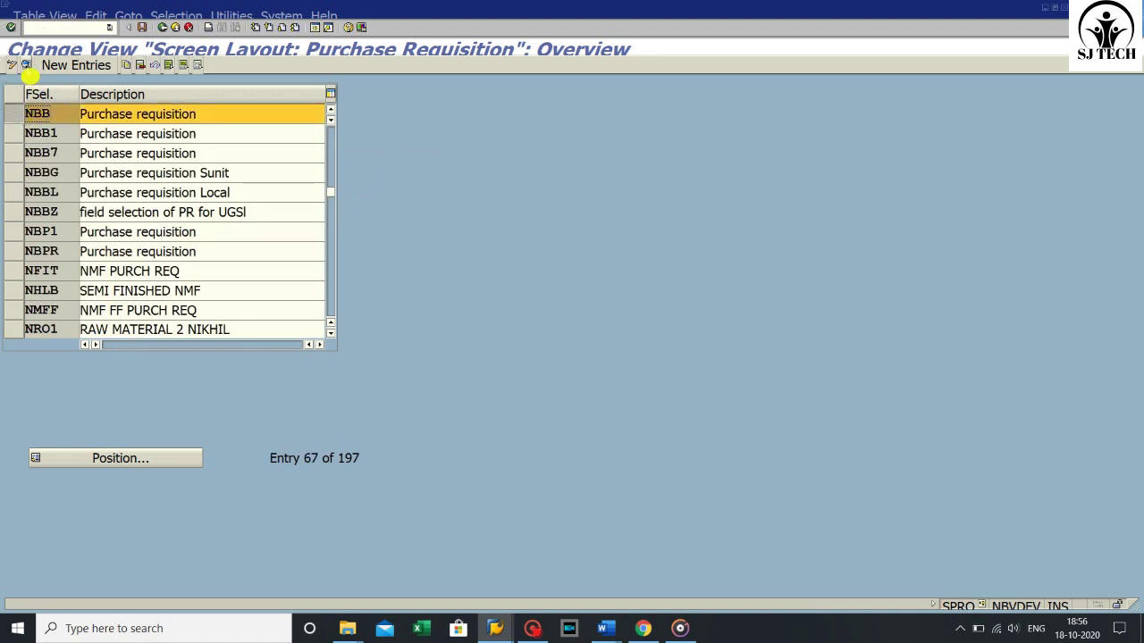
left_click(27, 65)
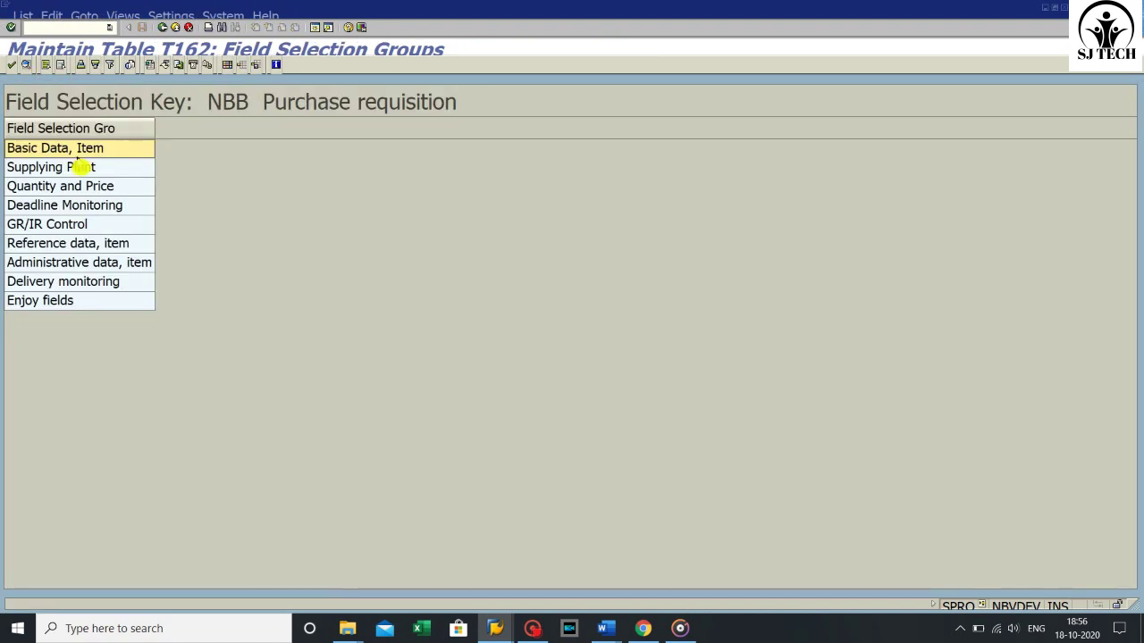
- Make Requirement tracking number and Requisitioner required entries in the Reference data, item group, clearing optional entry for Requisitioner
double_click(80, 246)
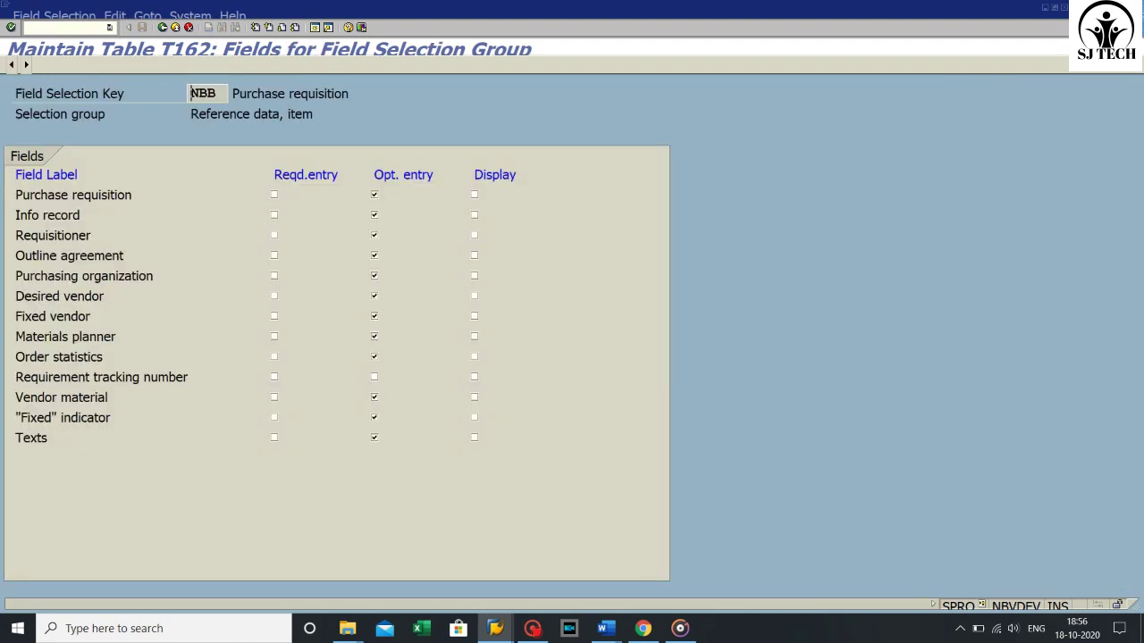
left_click(101, 377)
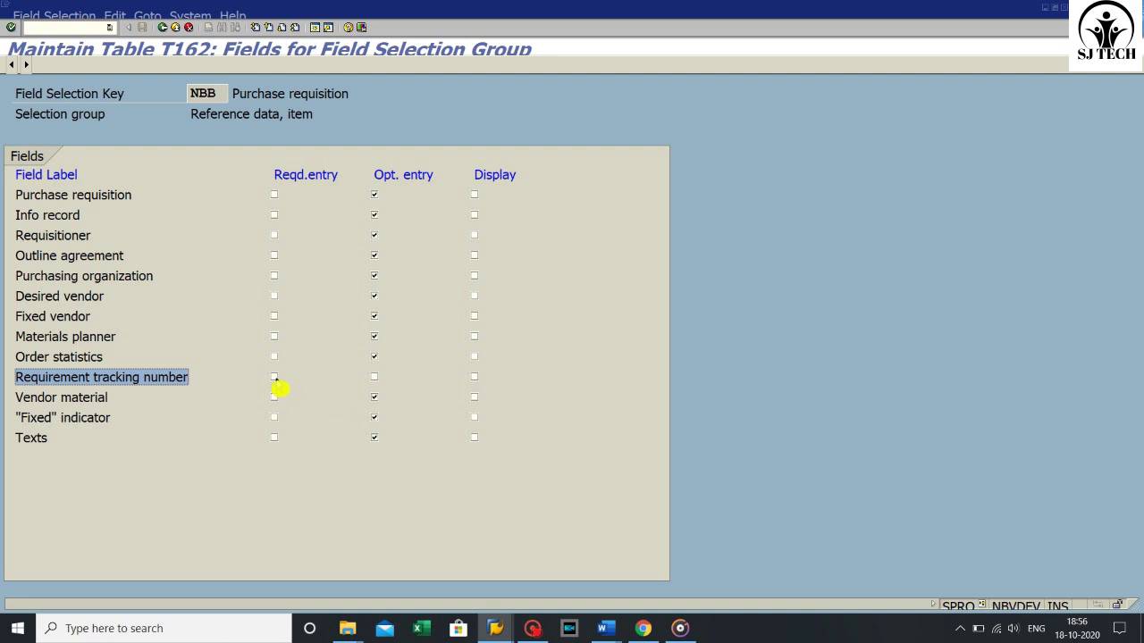
left_click(274, 377)
left_click_drag(15, 235, 90, 235)
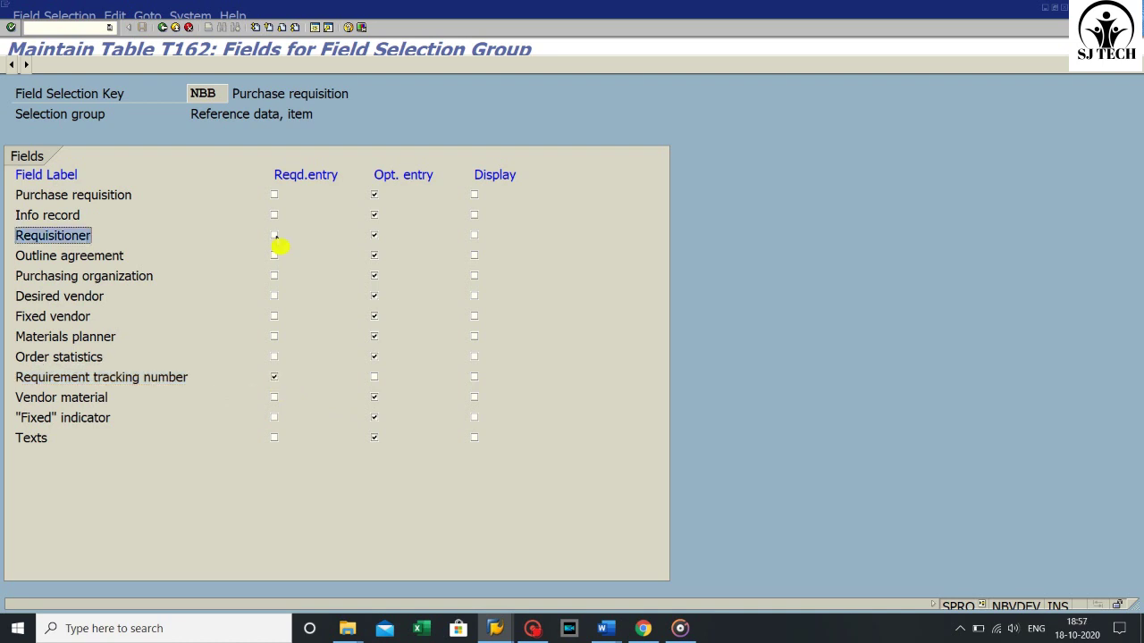
left_click(274, 235)
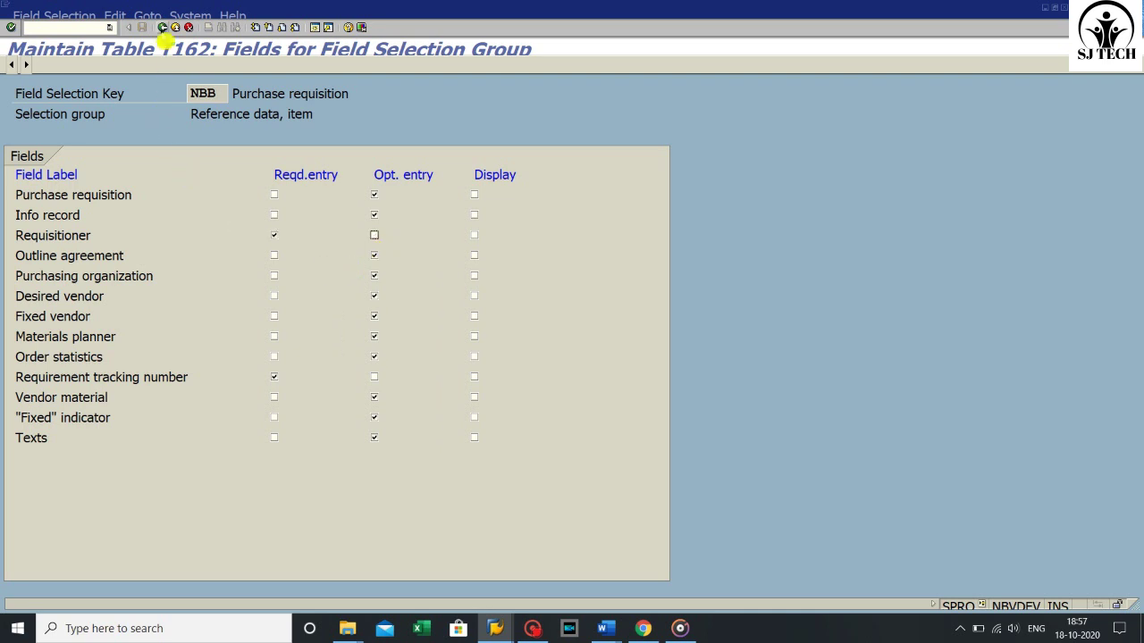
left_click(163, 28)
- Make Remaining shelf life a required entry in the Delivery monitoring group and save the NBB layout to the proposed customizing request
double_click(68, 282)
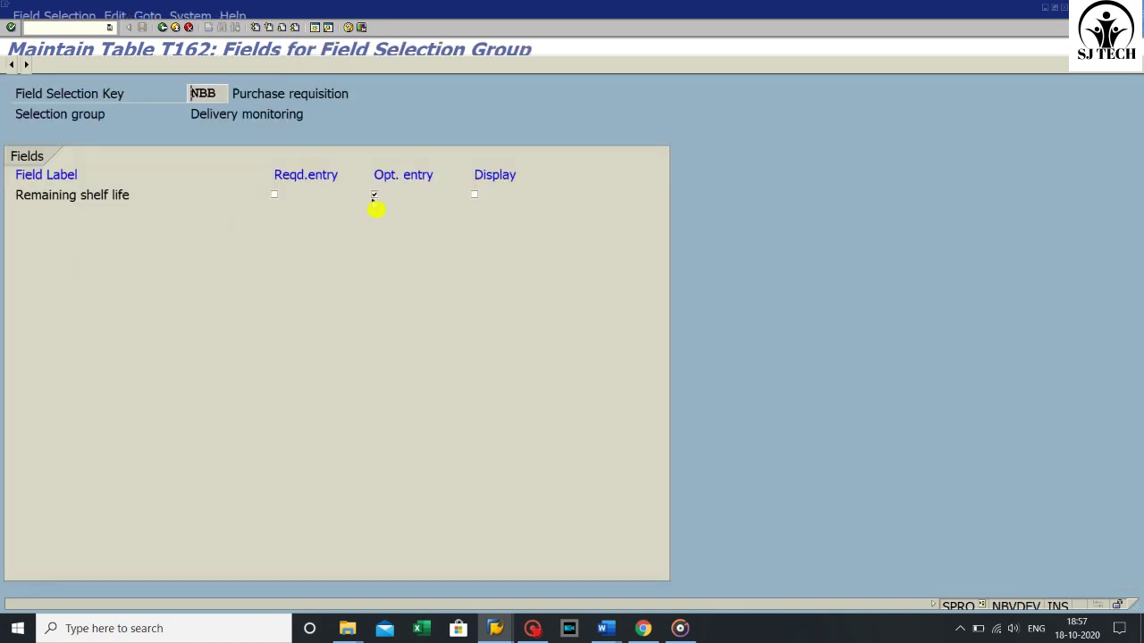
left_click(274, 195)
left_click(162, 27)
left_click(162, 27)
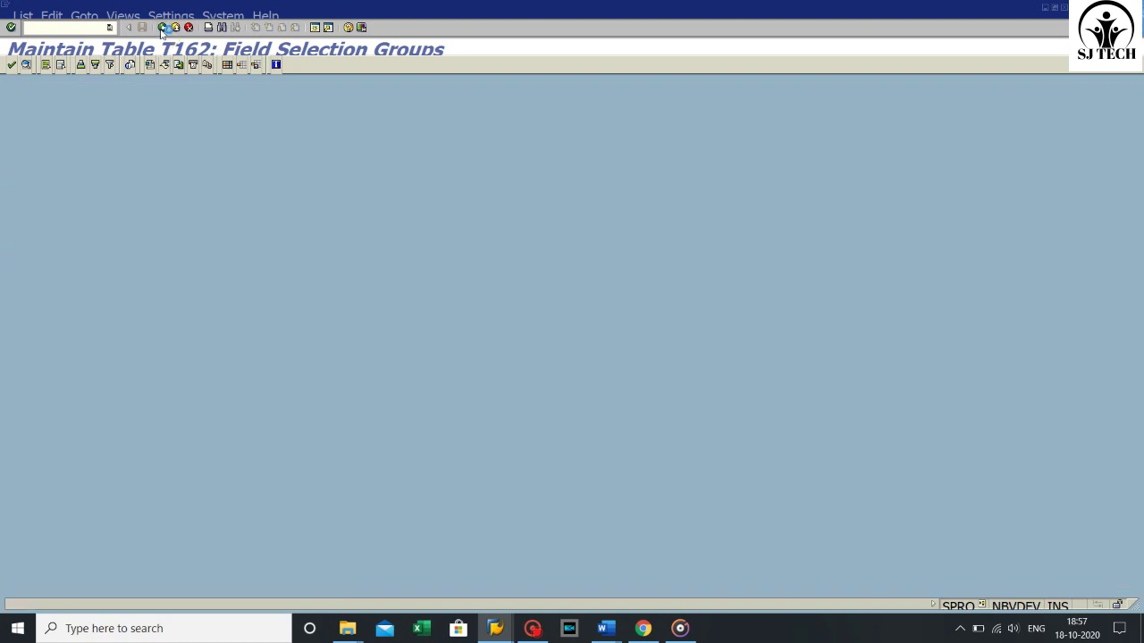
left_click(141, 28)
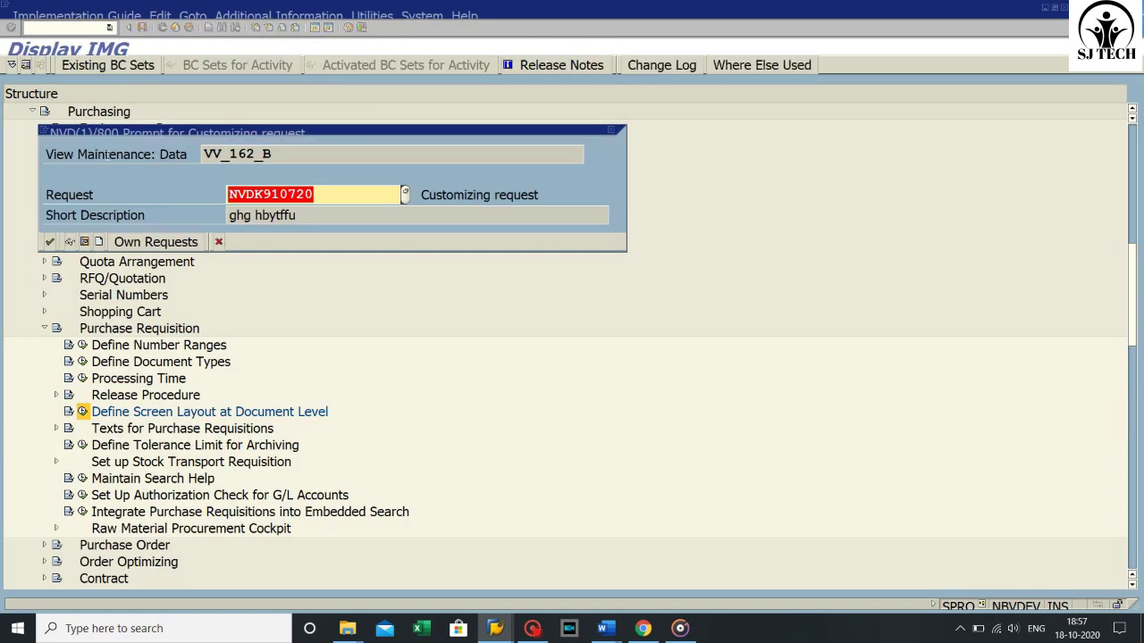
left_click(52, 243)
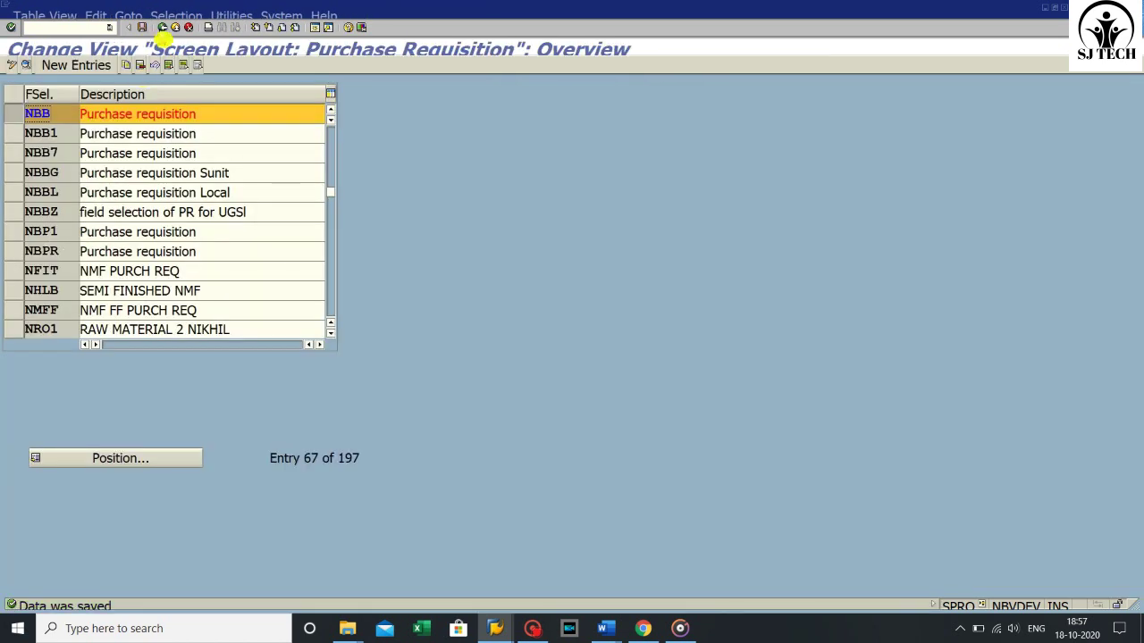
- Leave customizing and start transaction ME51N to create a purchase requisition
left_click(162, 28)
left_click(162, 28)
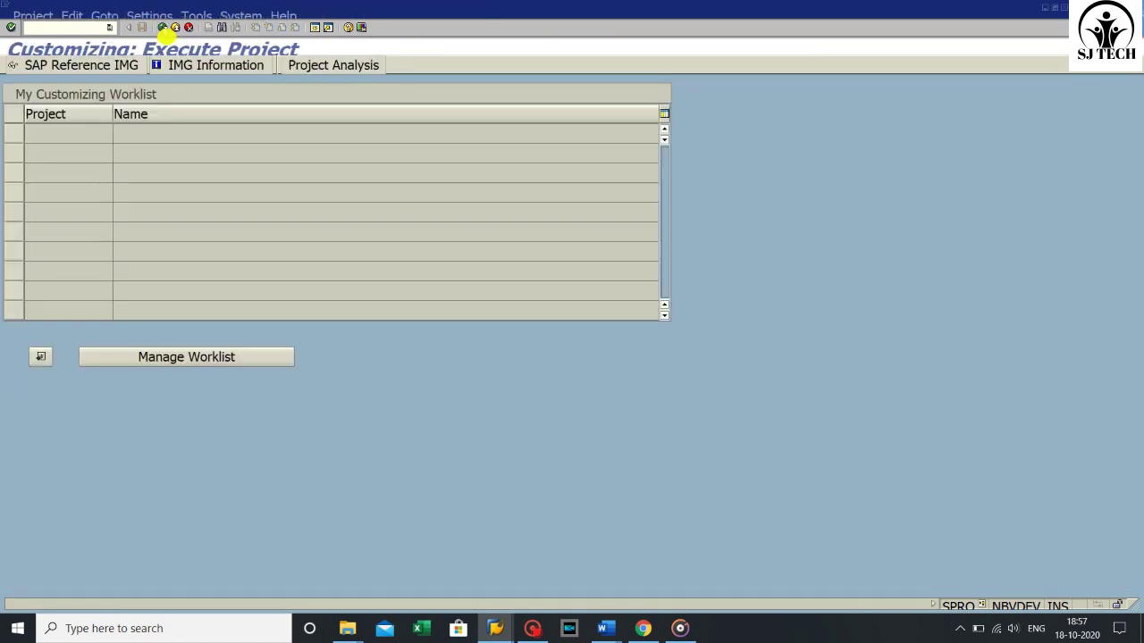
left_click(162, 28)
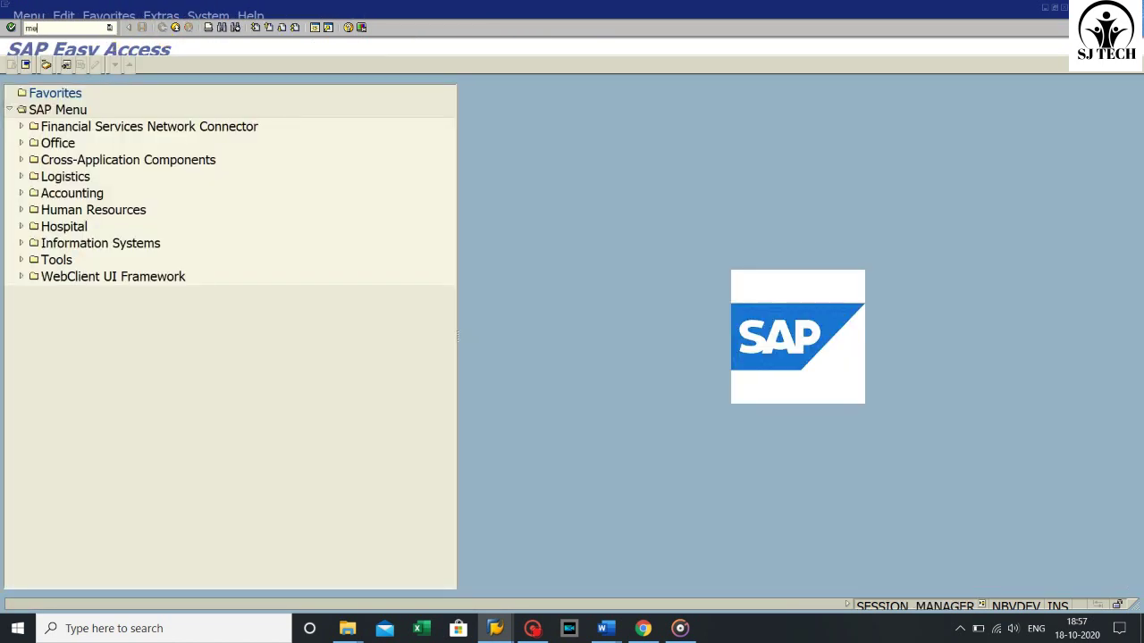
type("me51")
key("Return")
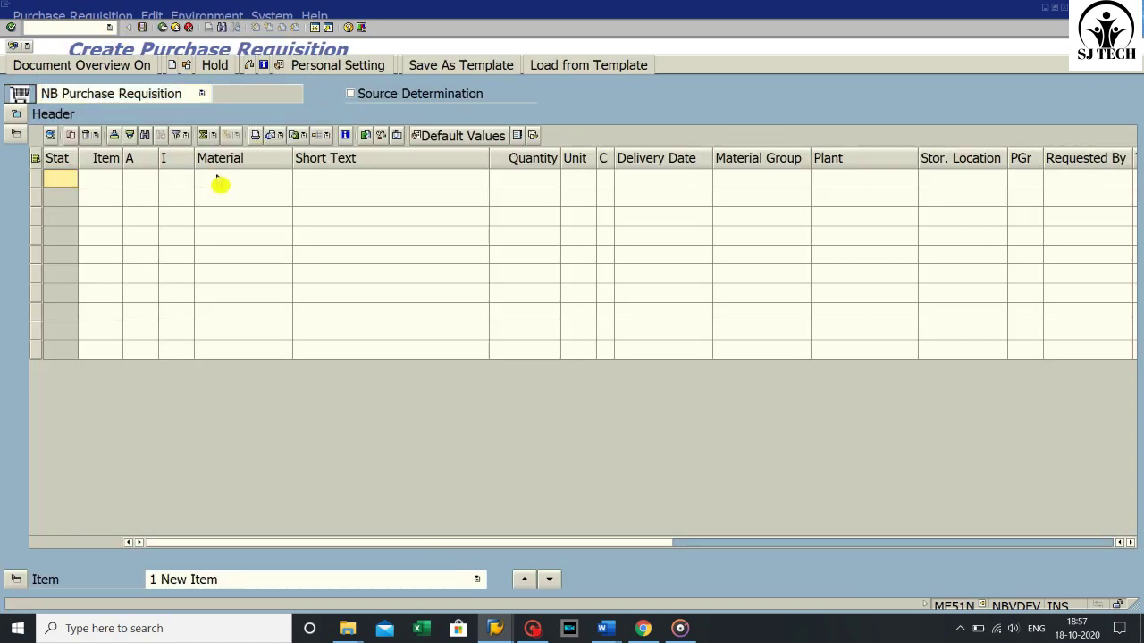
- Enter material 100067 with plant SJ88 as the first requisition item
left_click(217, 178)
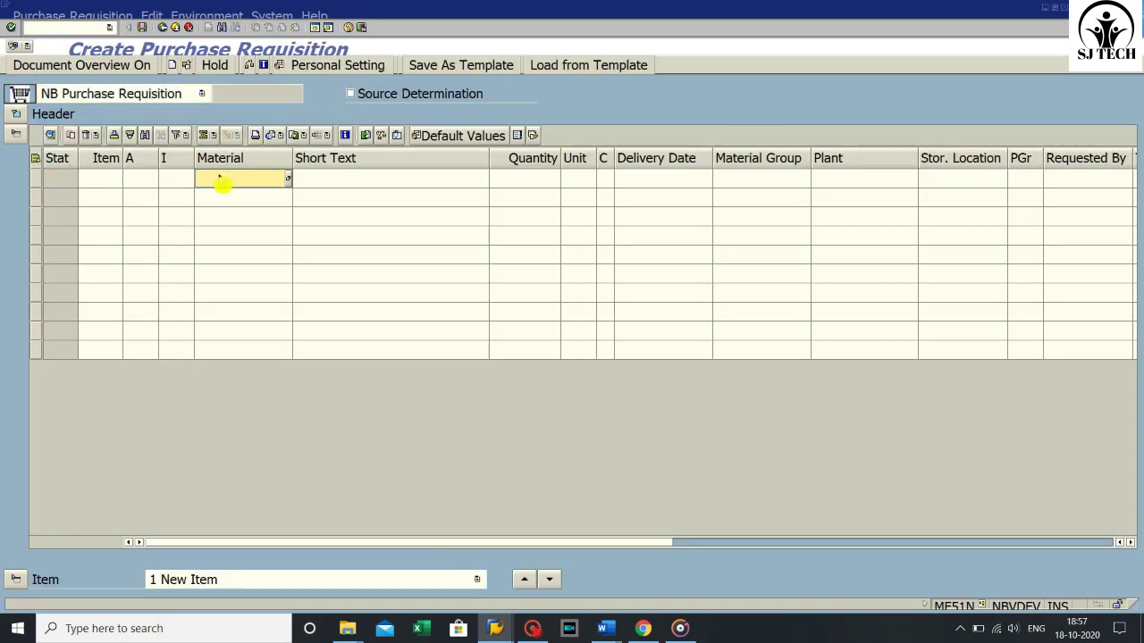
type("100067")
key("Return")
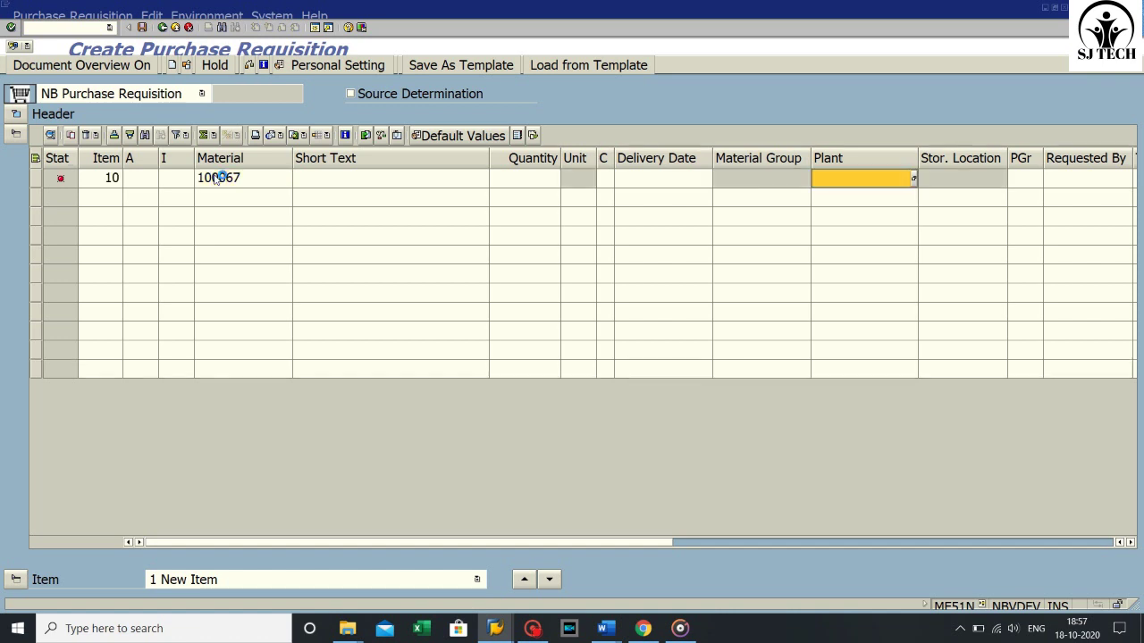
type("sj88")
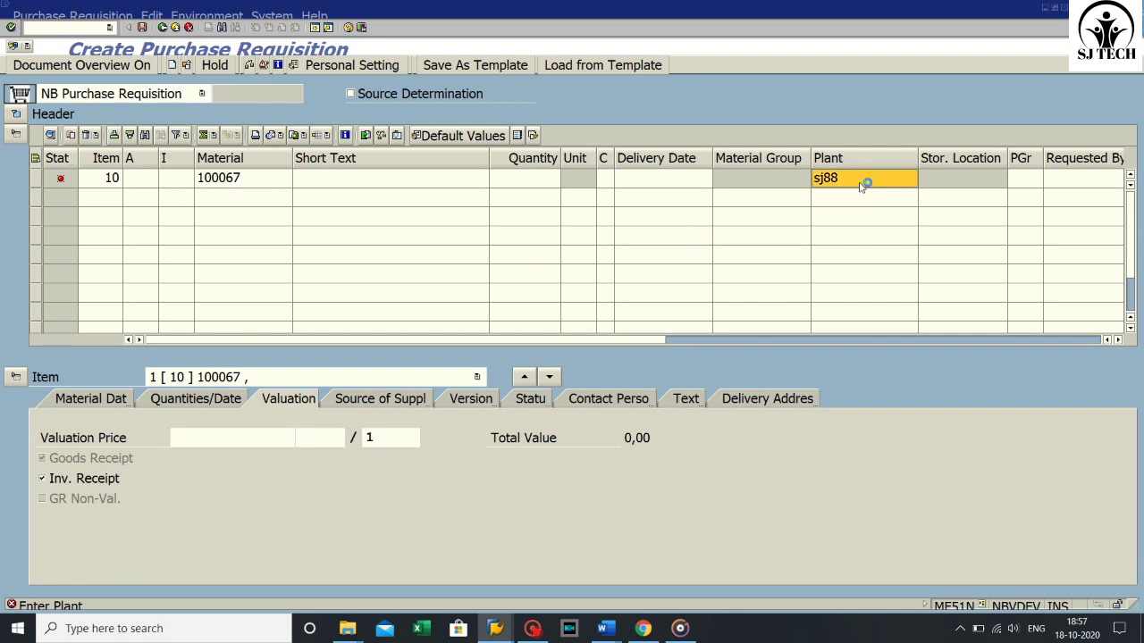
key("Return")
- Set the item's quantity to 100 and its storage location to 0001
type("10")
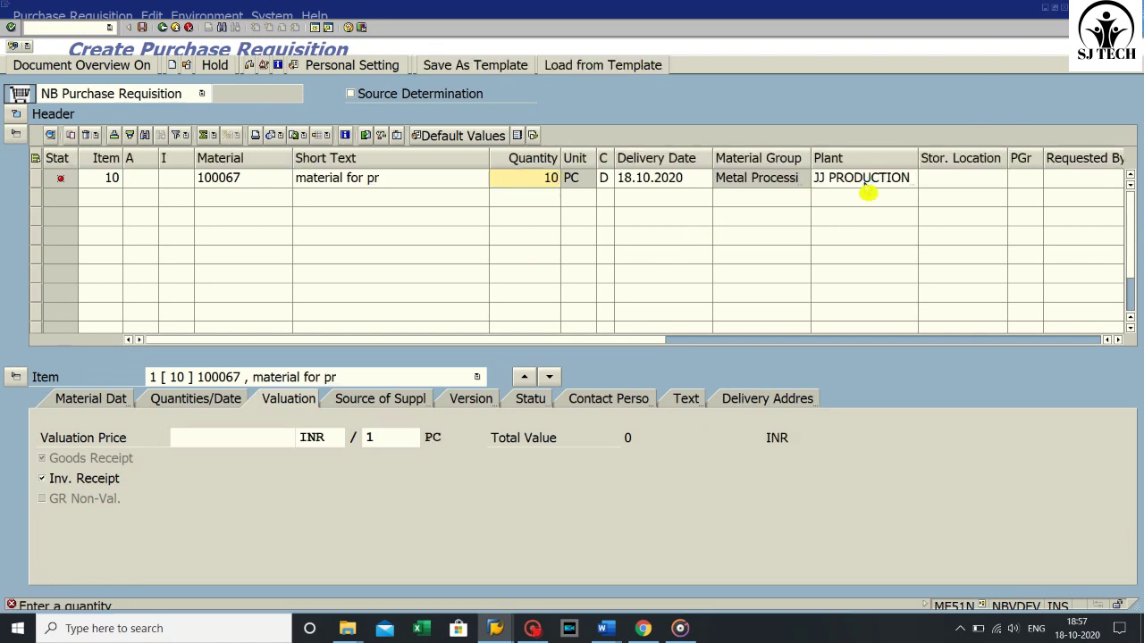
type("0")
key("Return")
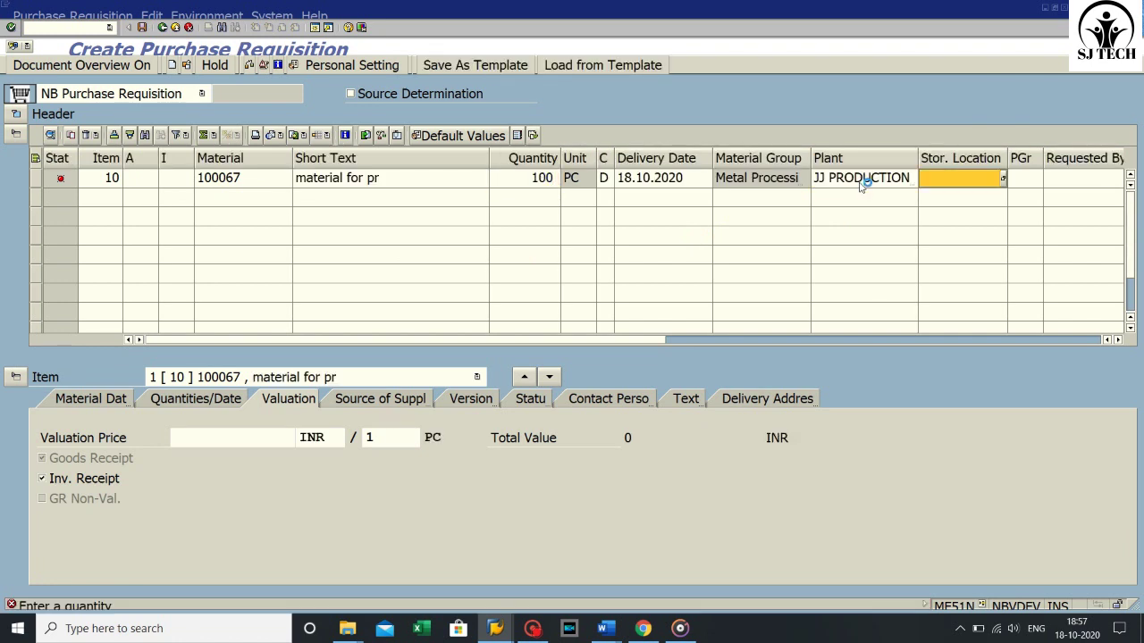
type("0001")
key("Return")
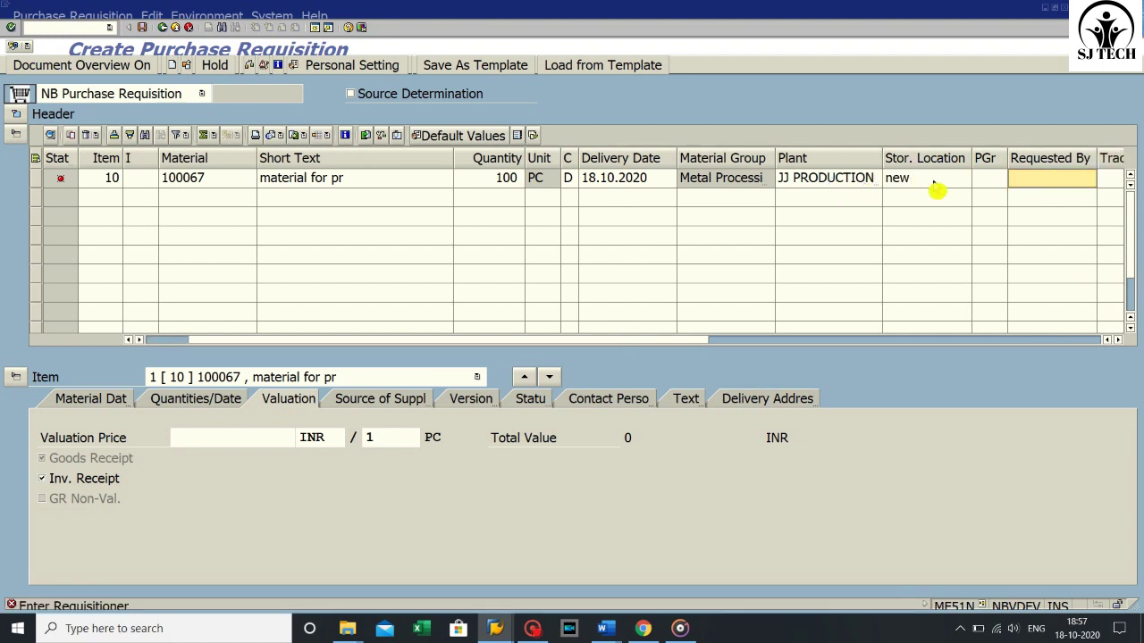
- Highlight the Requested By column and add the line "its mandatory." below the NBB assignment note in Word
left_click_drag(615, 340, 707, 350)
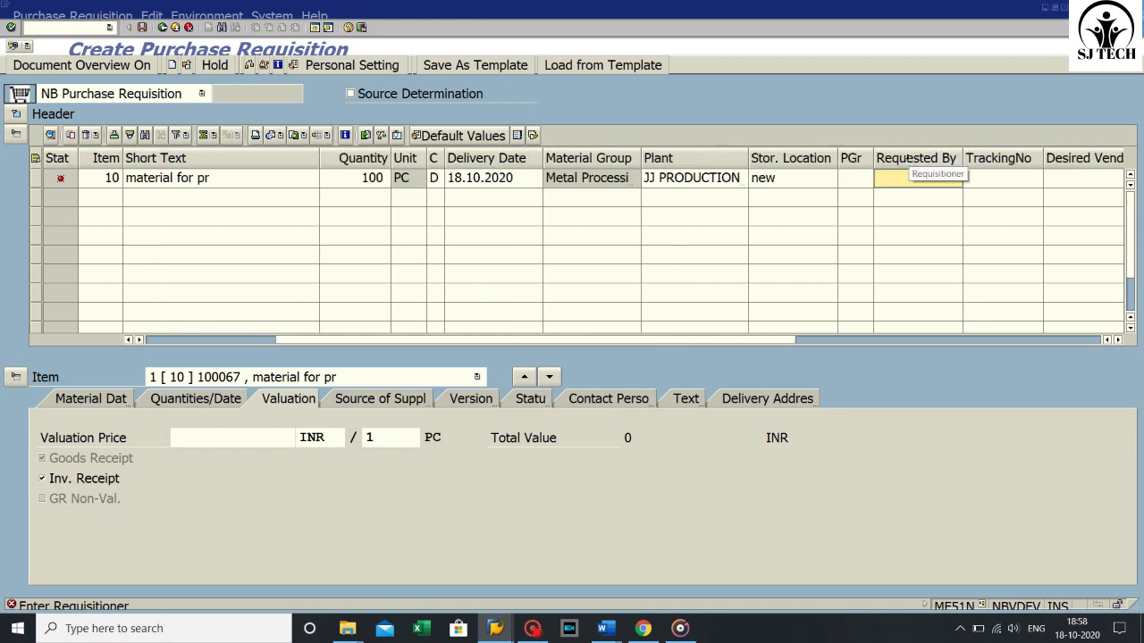
left_click(907, 159)
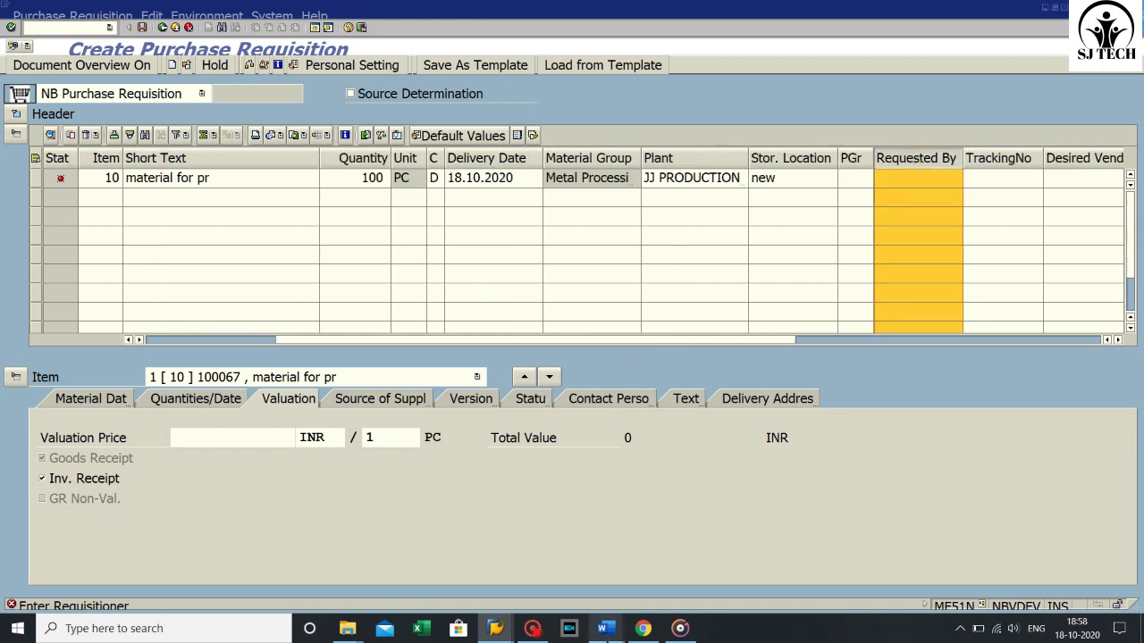
mouse_move(605, 628)
left_click(563, 592)
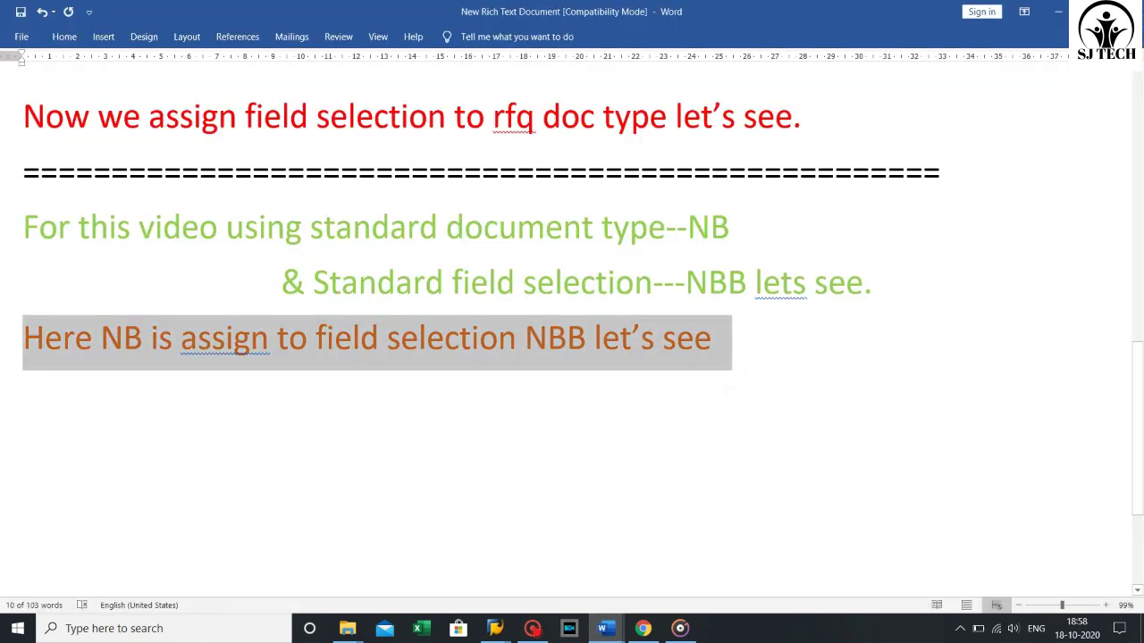
left_click(712, 338)
key("Return")
type("its mandatory.")
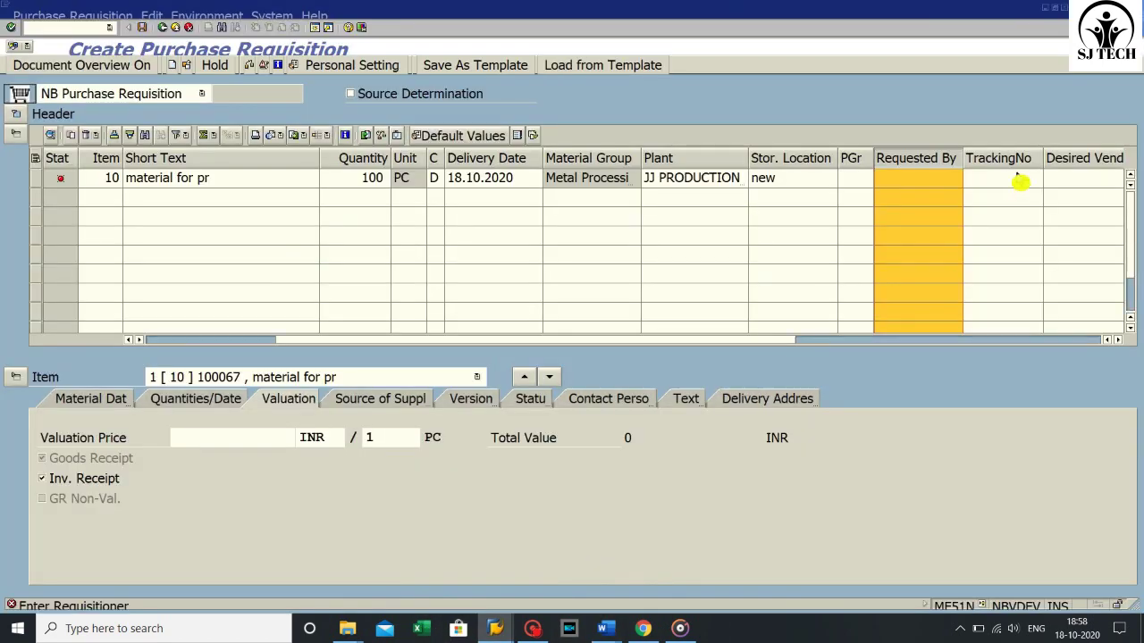
- Enter abc as the requisitioner and 001 as the purchasing group for the requisition item
left_click(495, 629)
left_click(936, 182)
type("abc")
key("Return")
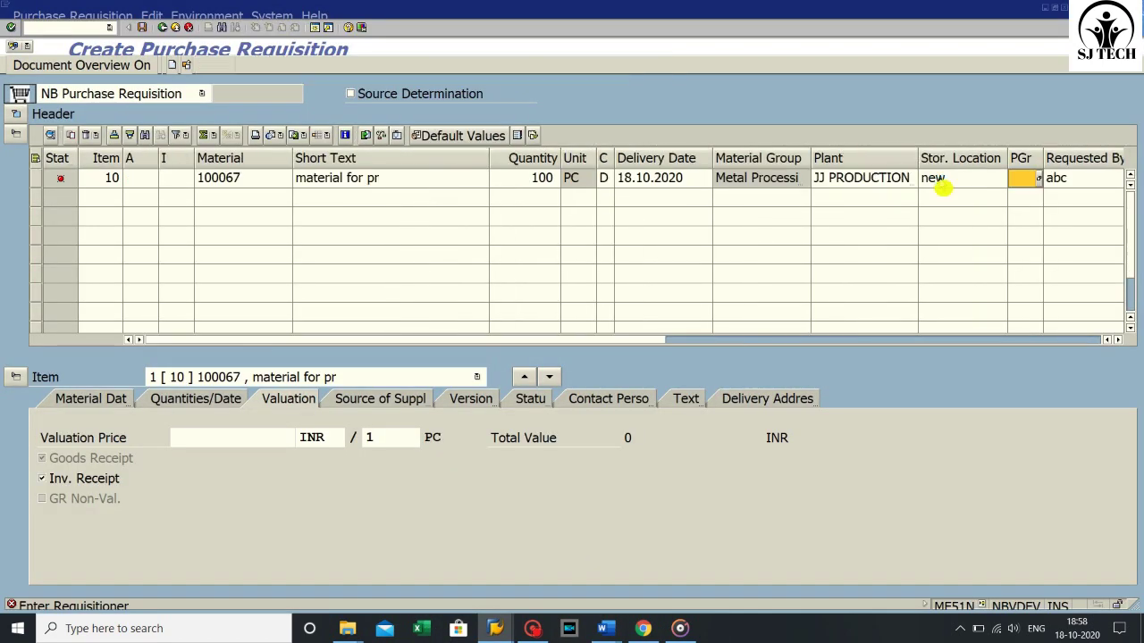
type("001")
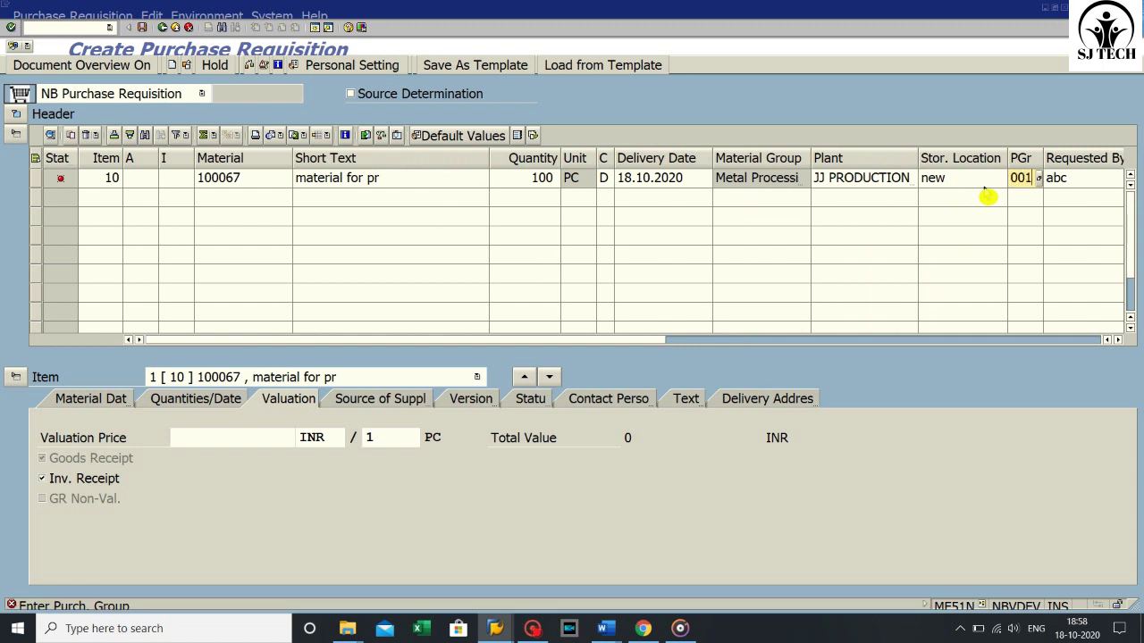
key("Return")
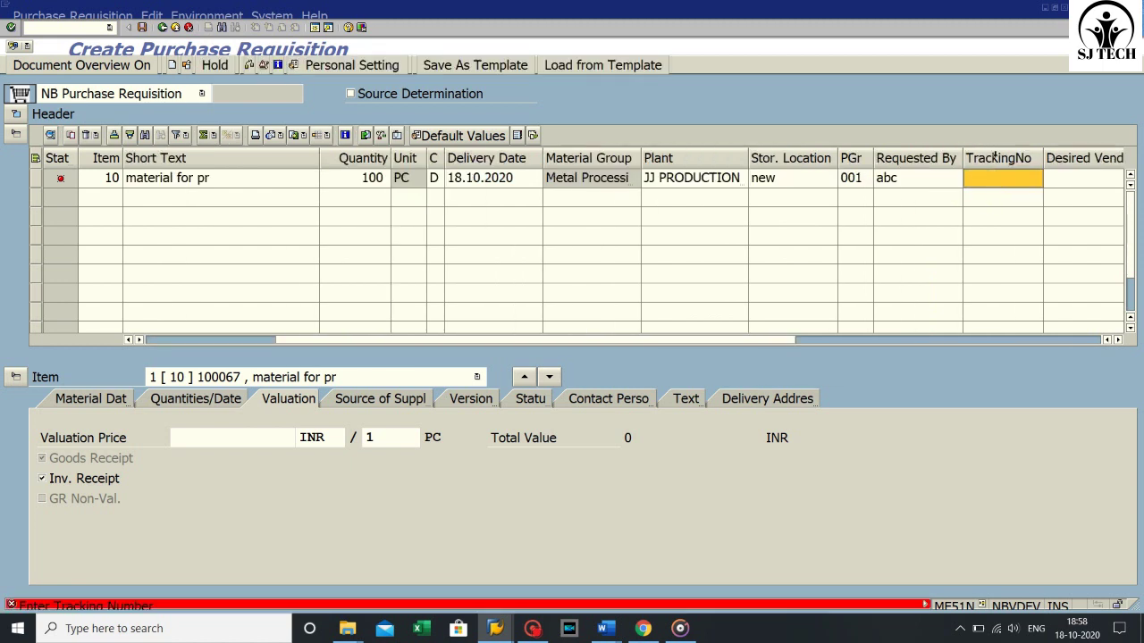
- Highlight the TrackingNo column, then switch to Word and select the "Its mandatory." line
left_click(999, 158)
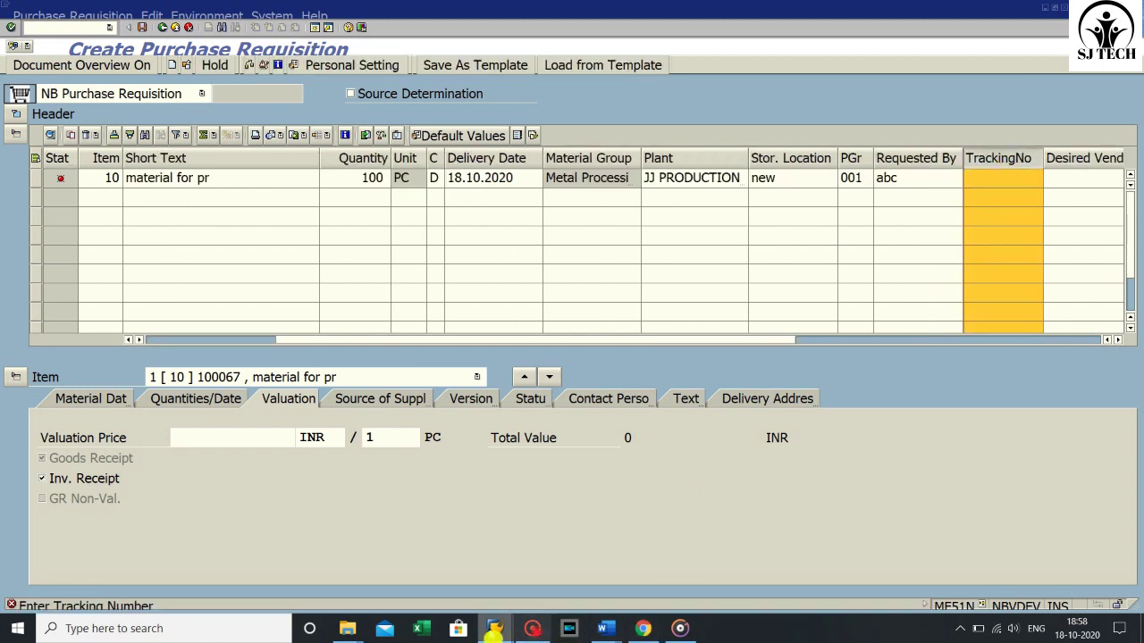
left_click(606, 628)
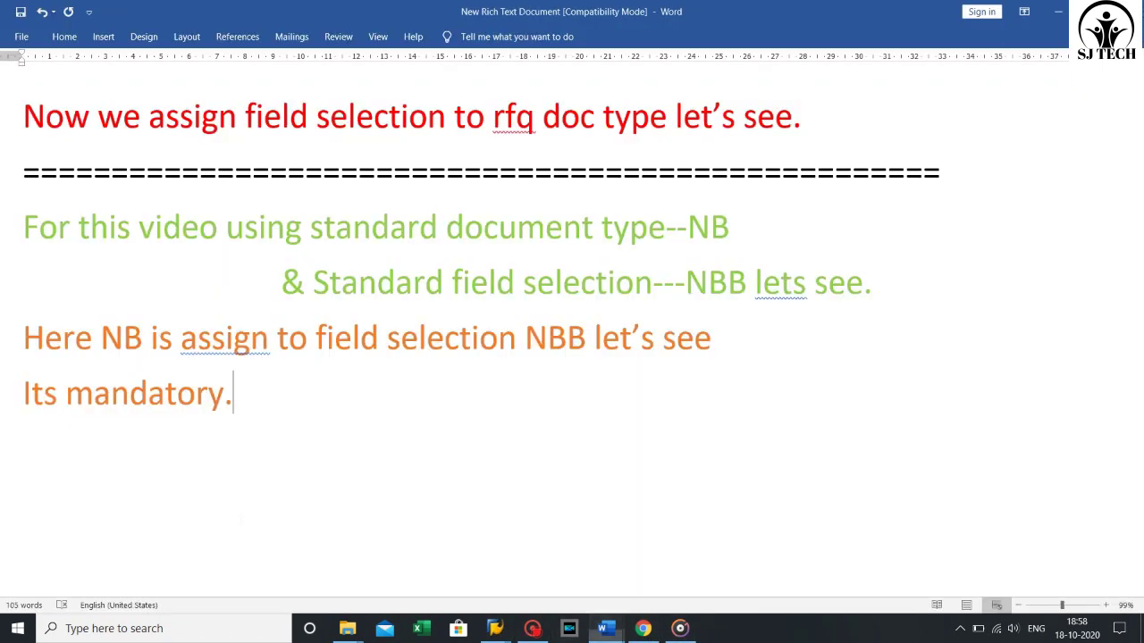
left_click_drag(23, 398, 262, 397)
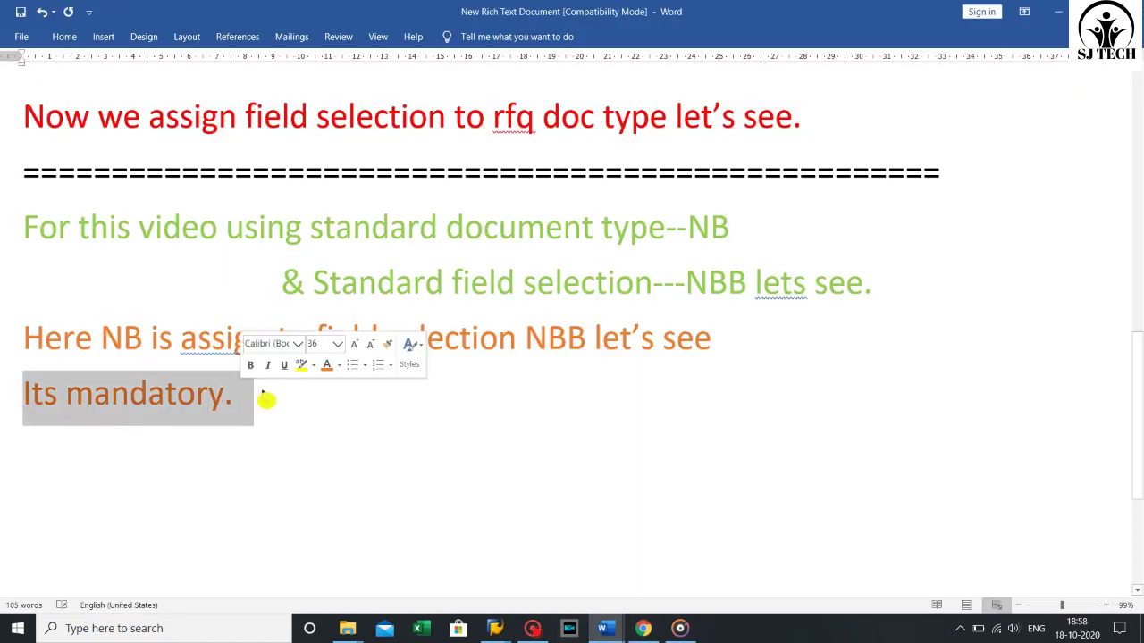
- Return to SAP and set the item's tracking number to 01
mouse_move(496, 628)
left_click(582, 585)
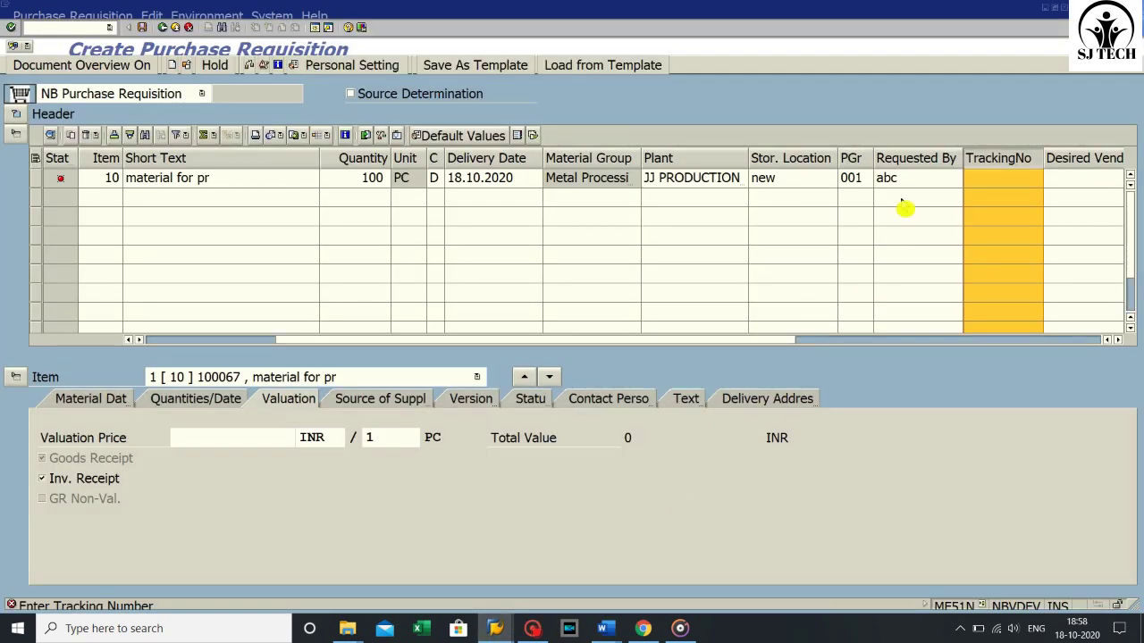
left_click(990, 183)
type("01")
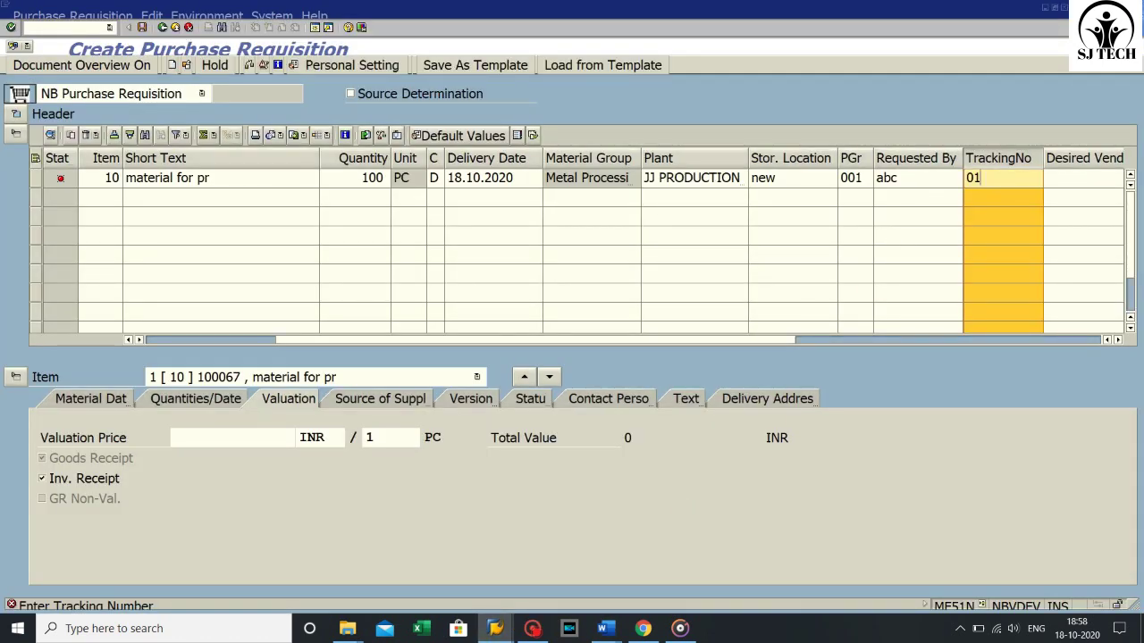
key("Return")
- Mark the Rem. Shelf Life field label, then switch to Word and select the "Its mandatory." line again
left_click(723, 445)
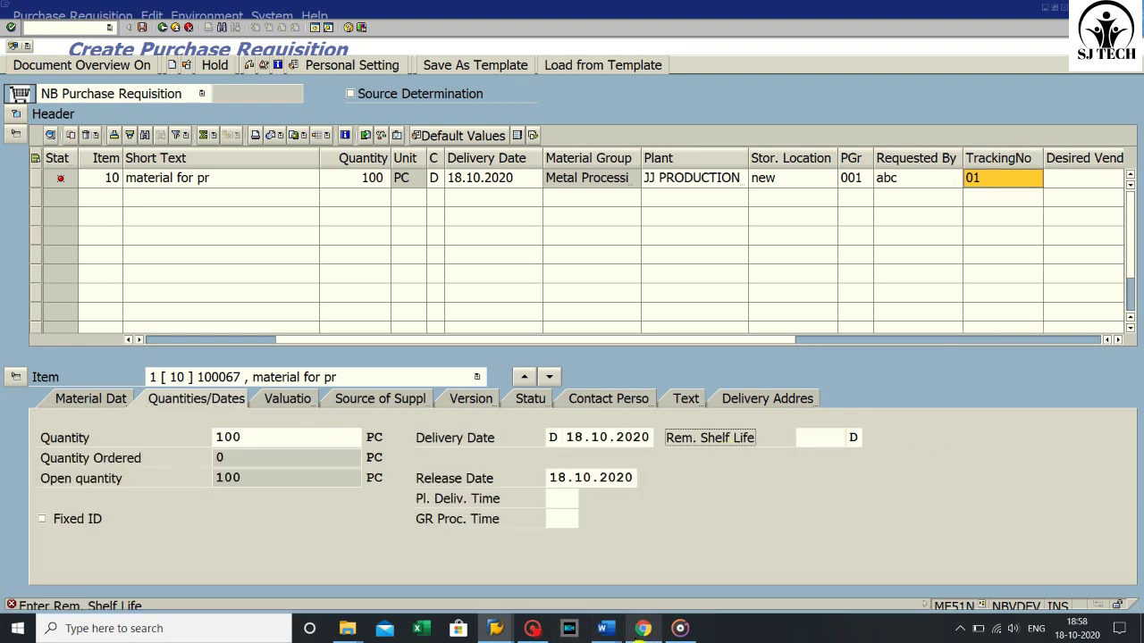
mouse_move(606, 628)
left_click(510, 581)
triple_click(57, 393)
left_click(57, 393)
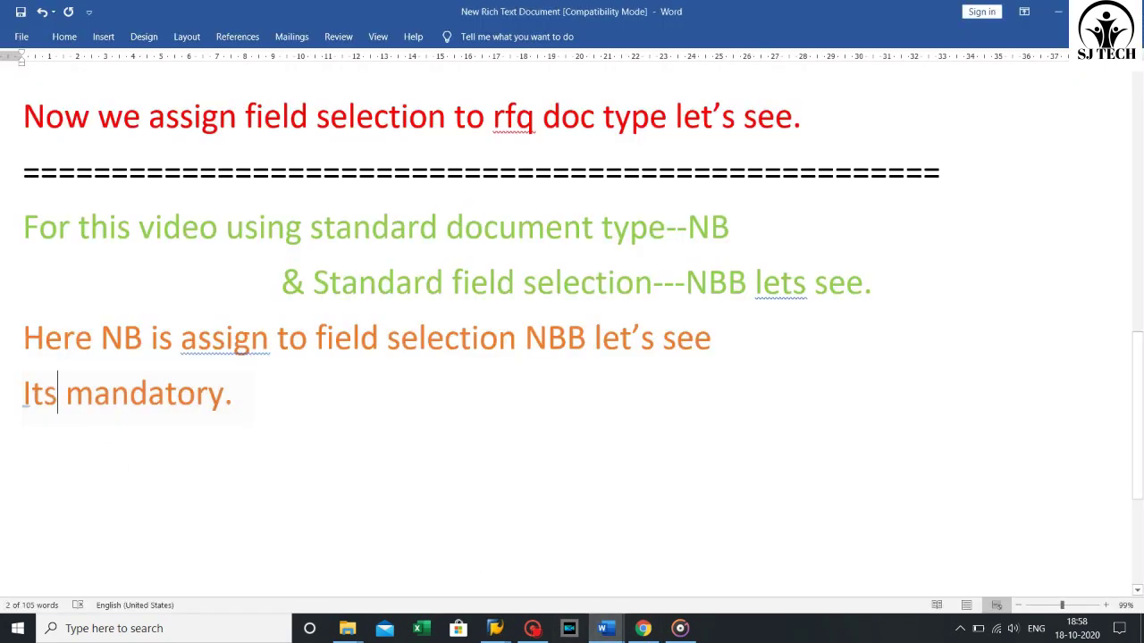
left_click_drag(23, 393, 224, 393)
- Back in SAP, set the item's remaining shelf life to 15 and its valuation price to 1400, accepting the delivery date
left_click(496, 628)
left_click(809, 437)
type("15")
key("Return")
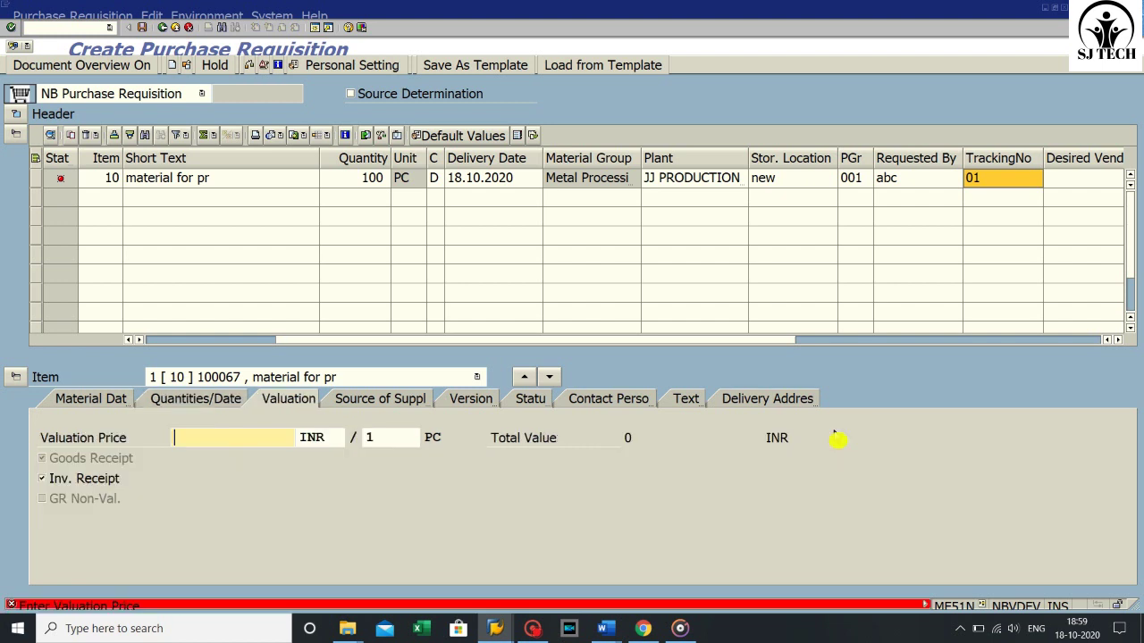
type("1400")
key("Return")
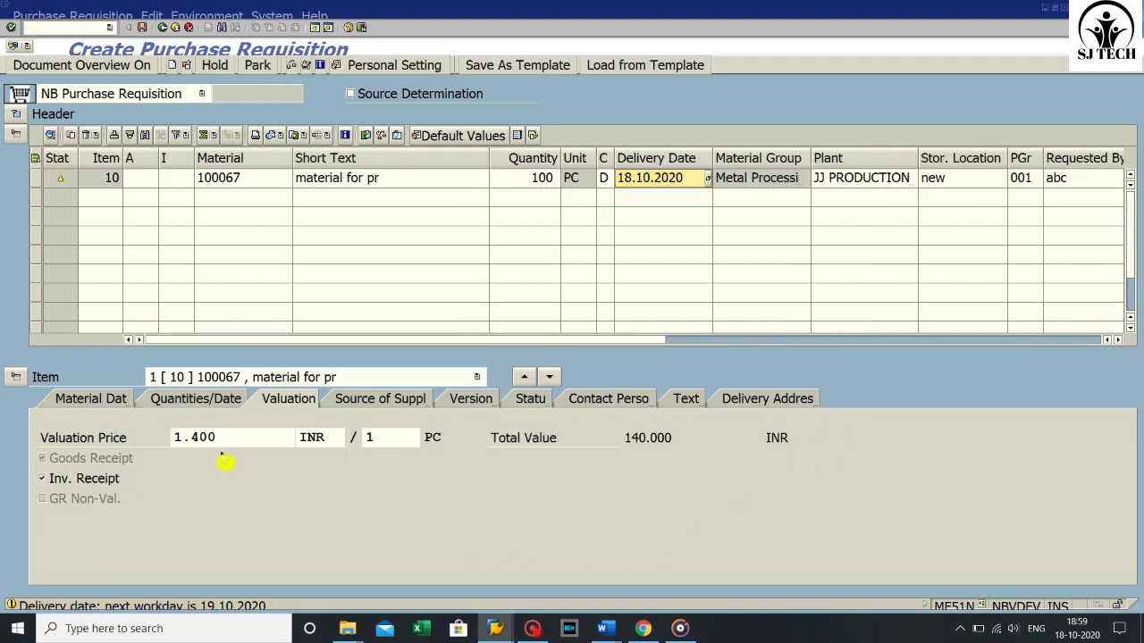
key("Return")
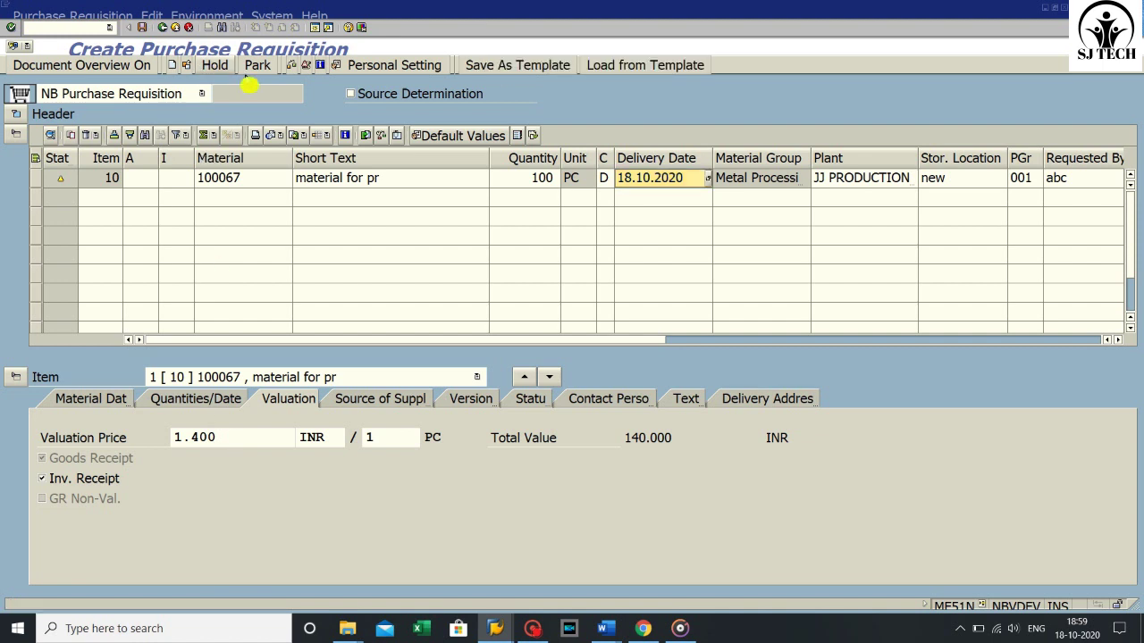
- Check the purchase requisition, save it, and close the express information dialog
left_click(290, 66)
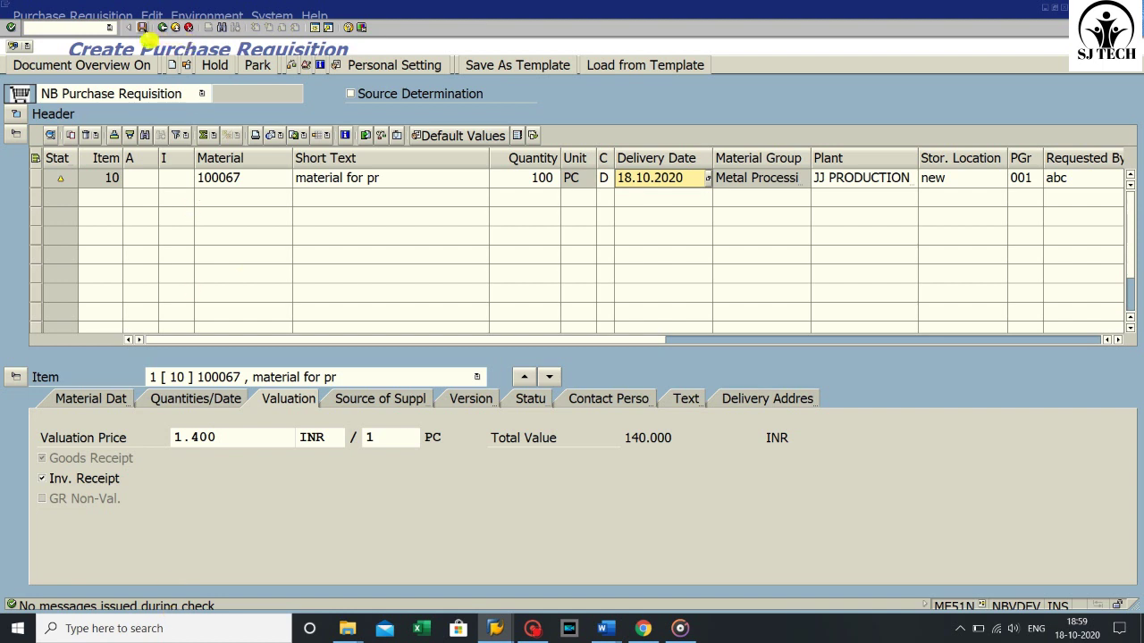
left_click(142, 27)
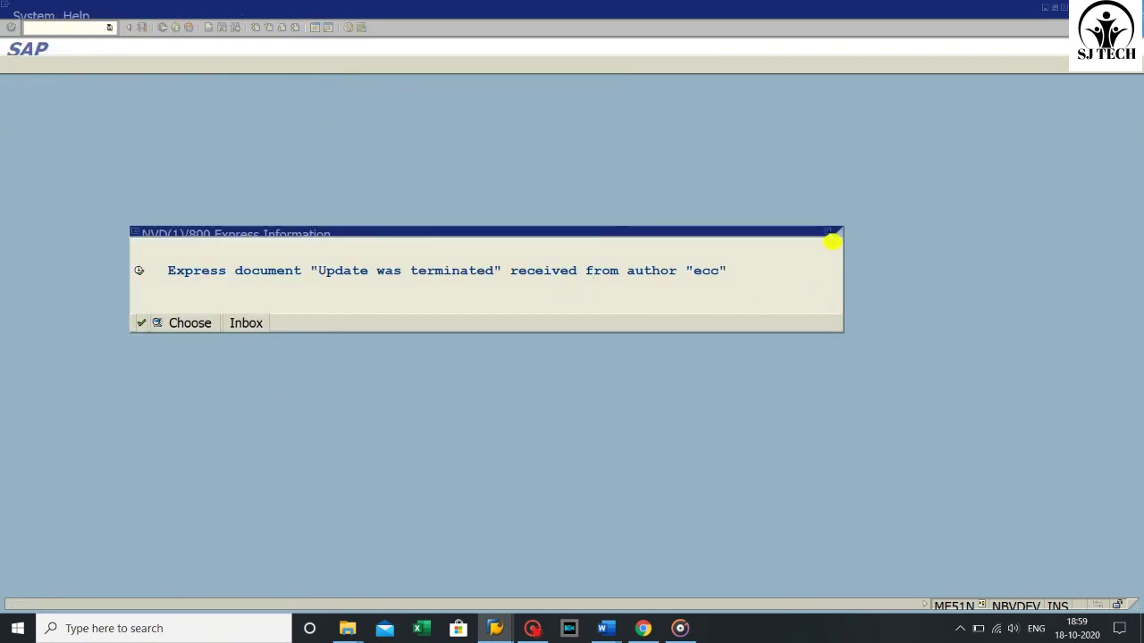
left_click(827, 232)
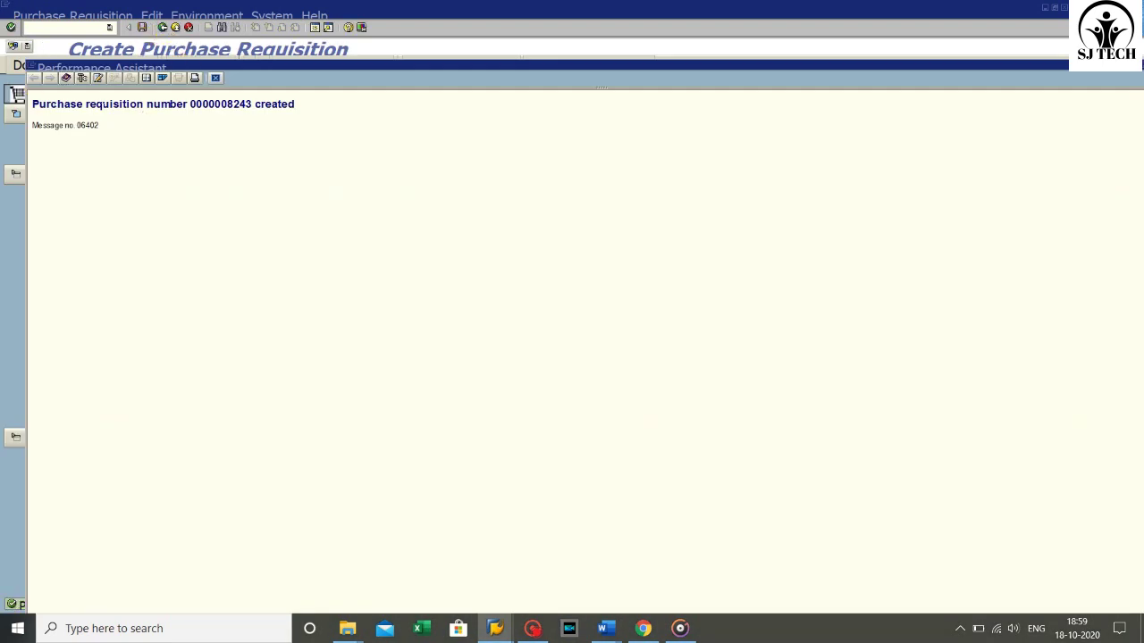
- Copy the requisition creation message into Word below "Its mandatory." and append "with m.feilds"
left_click_drag(34, 104, 294, 105)
key("ctrl+c")
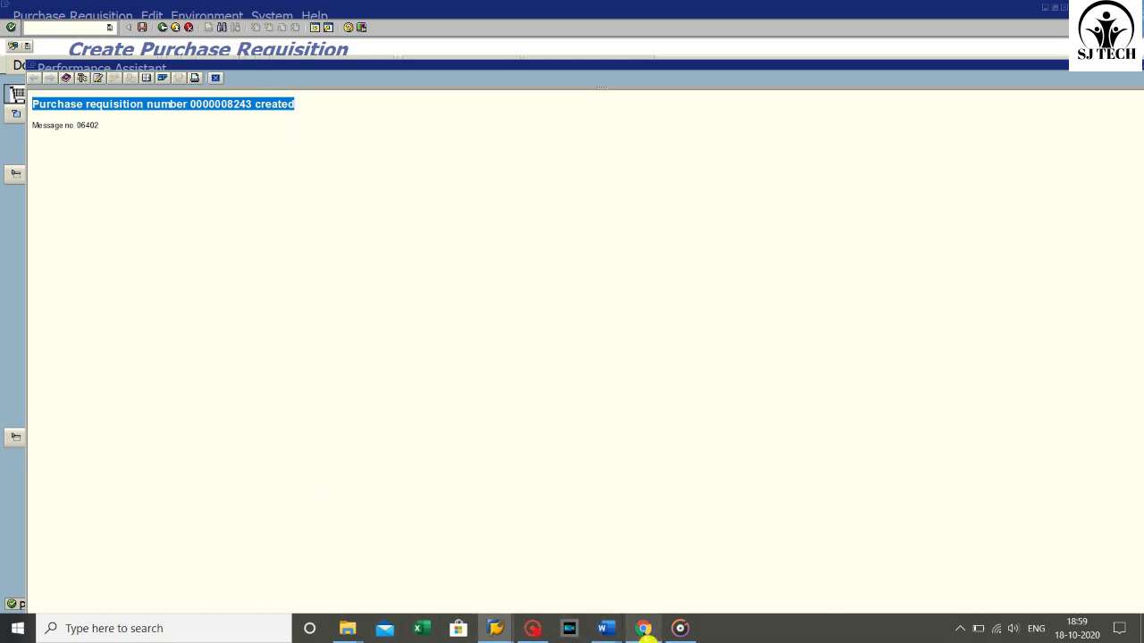
left_click(606, 629)
left_click(551, 585)
key("Down")
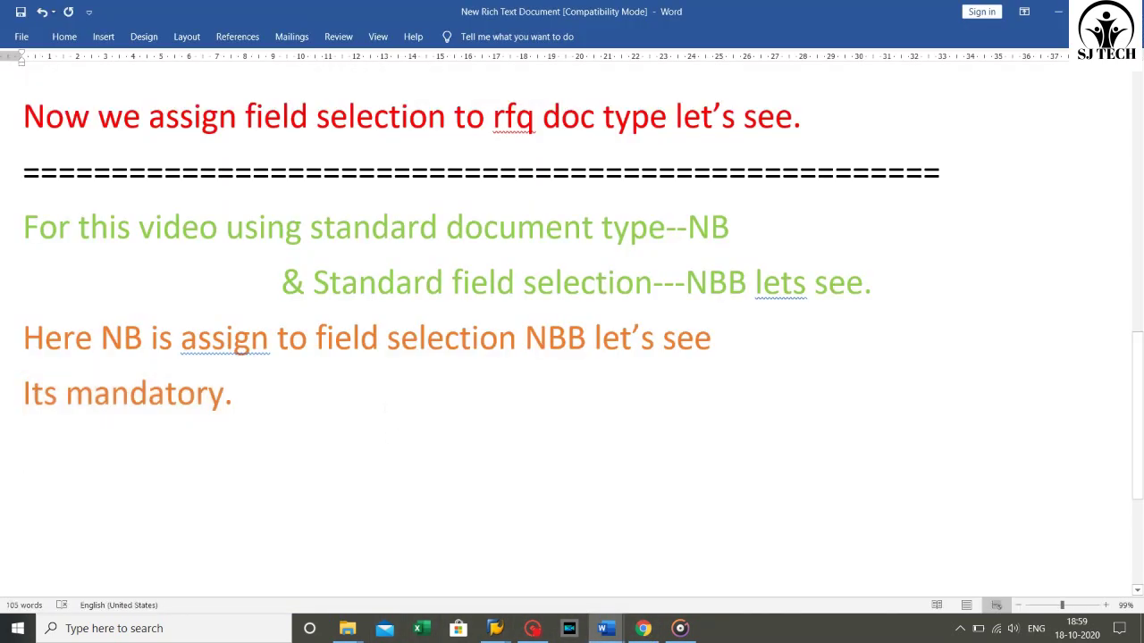
key("Return")
key("ctrl+v")
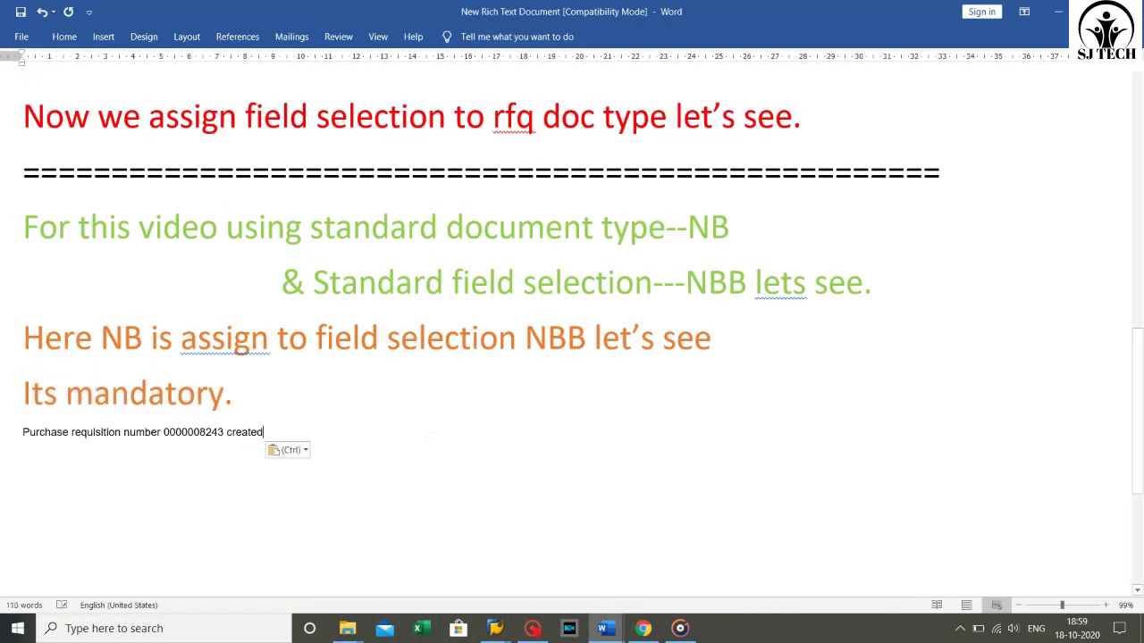
type("with m.feilds")
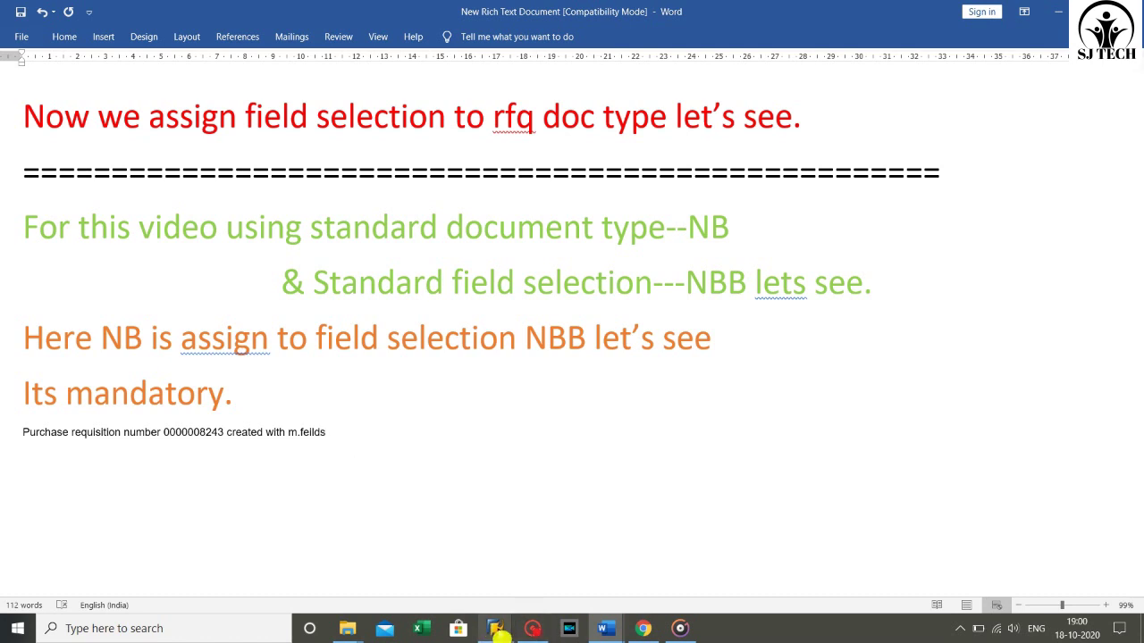
- Switch back to SAP and leave the purchase requisition creation transaction
mouse_move(495, 628)
left_click(562, 572)
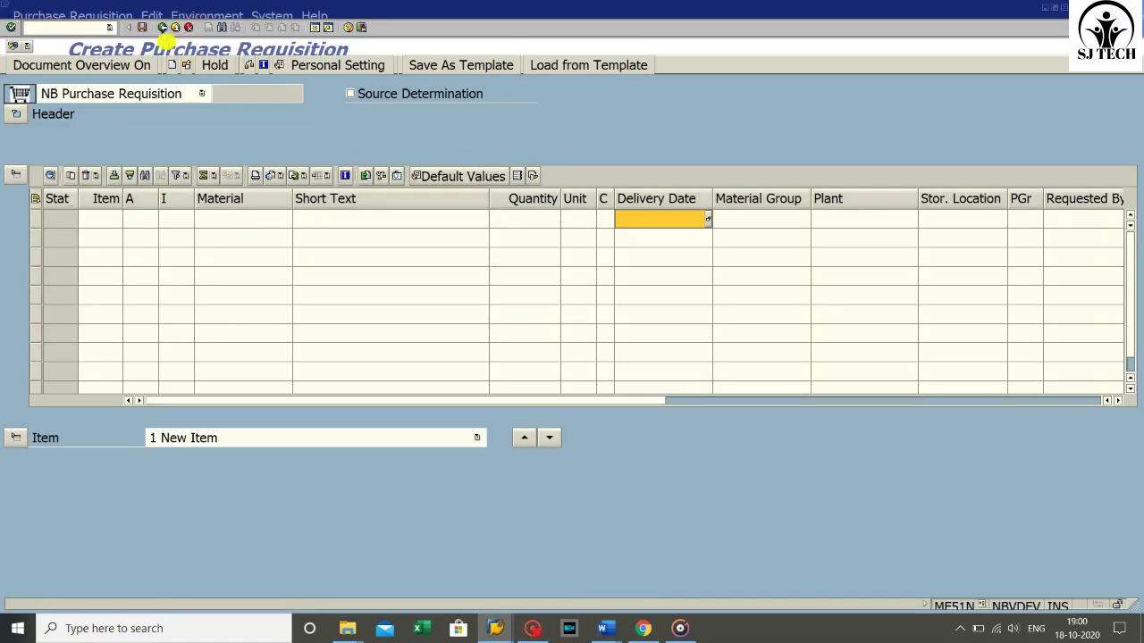
left_click(163, 27)
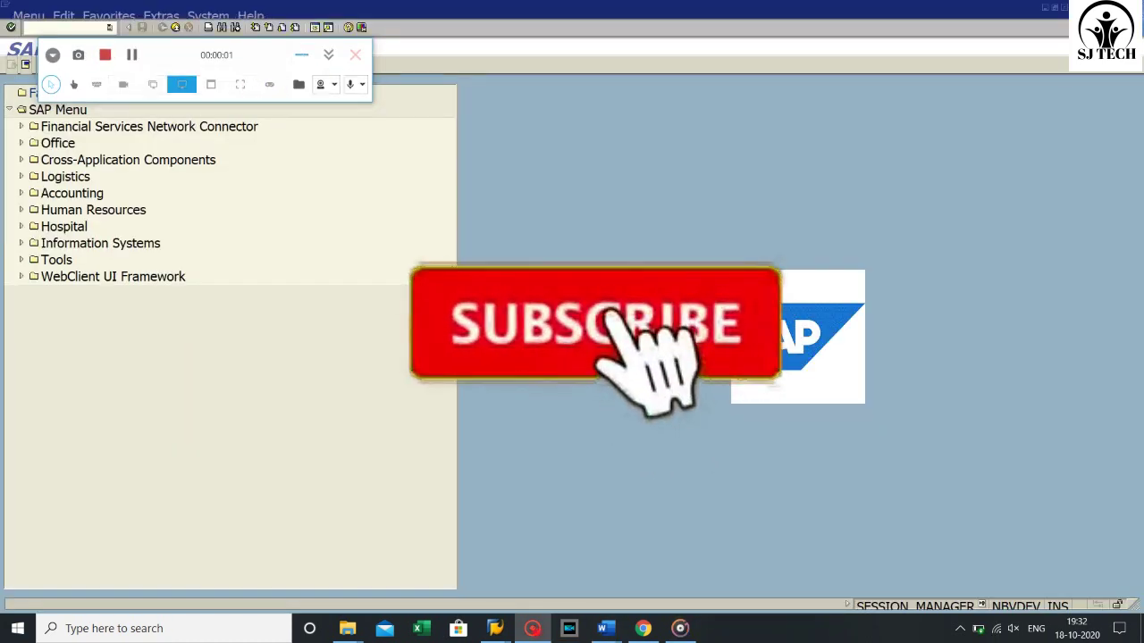
- Start transaction SPRO and display the SAP Reference IMG
left_click(109, 27)
left_click(26, 36)
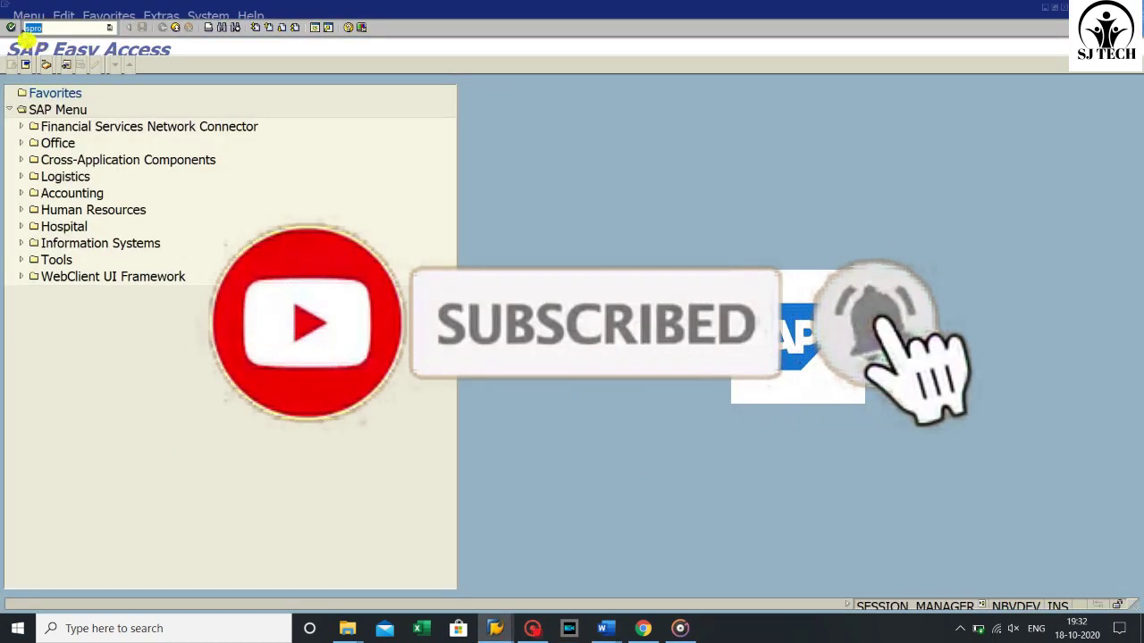
left_click(10, 27)
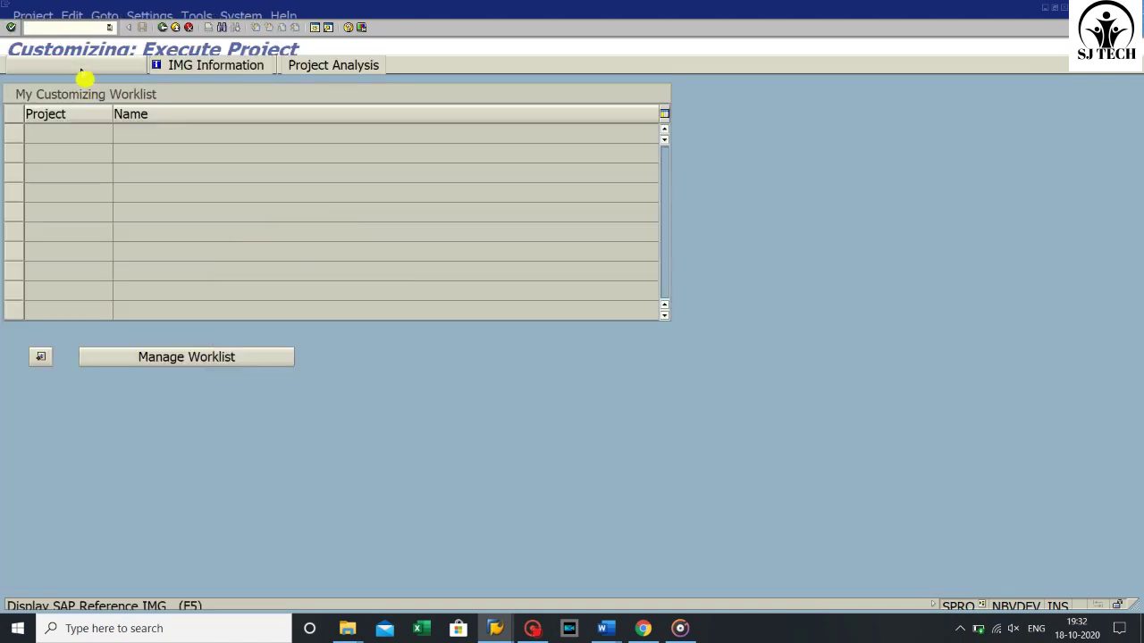
left_click(82, 66)
- Expand Materials Management, Purchasing and Purchase Requisition in the IMG structure
scroll(122, 459, "down", 1)
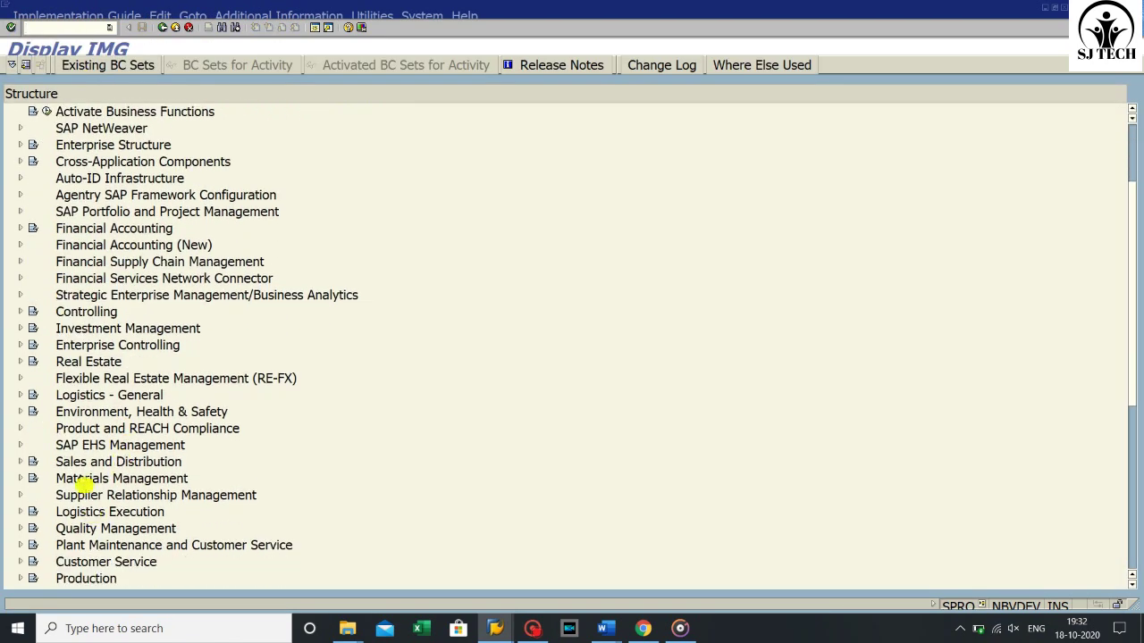
left_click(20, 478)
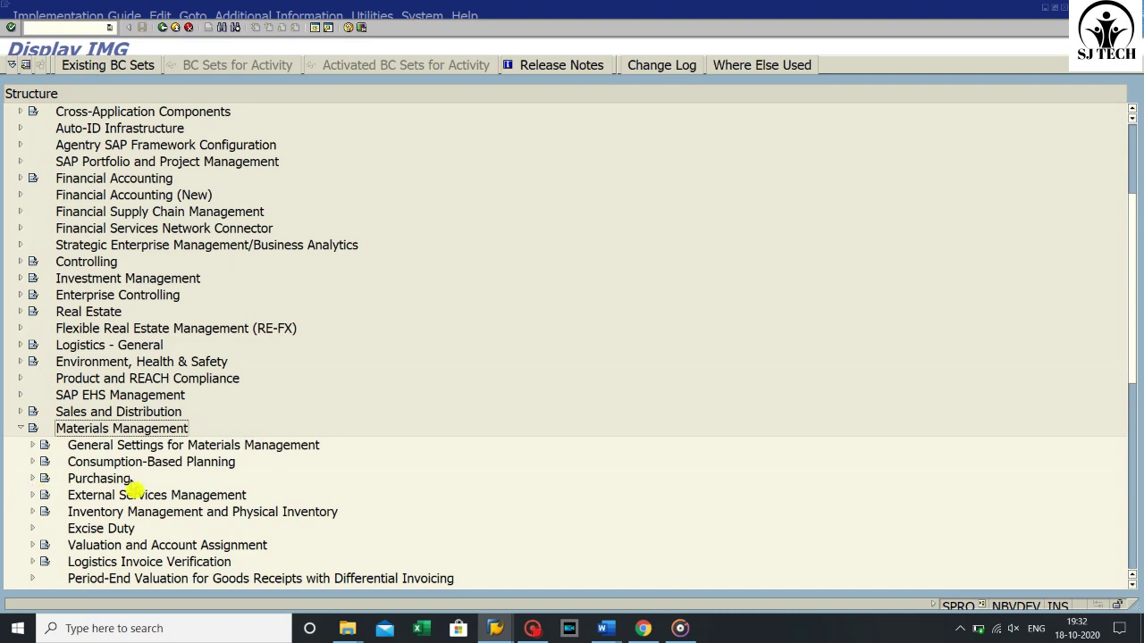
left_click(32, 445)
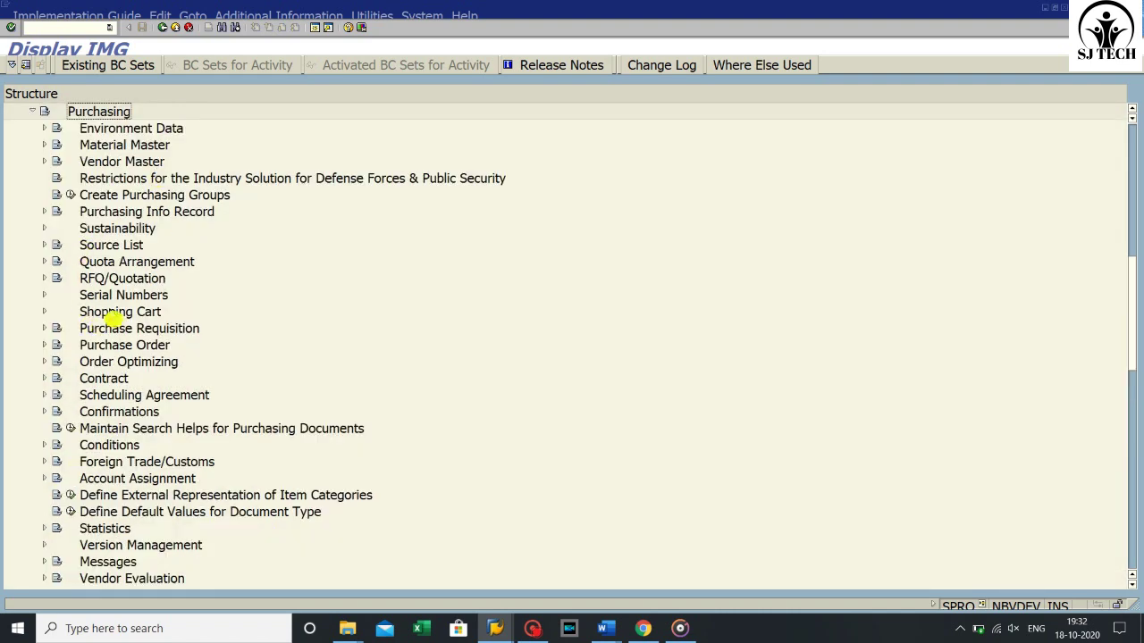
left_click(114, 331)
left_click(44, 328)
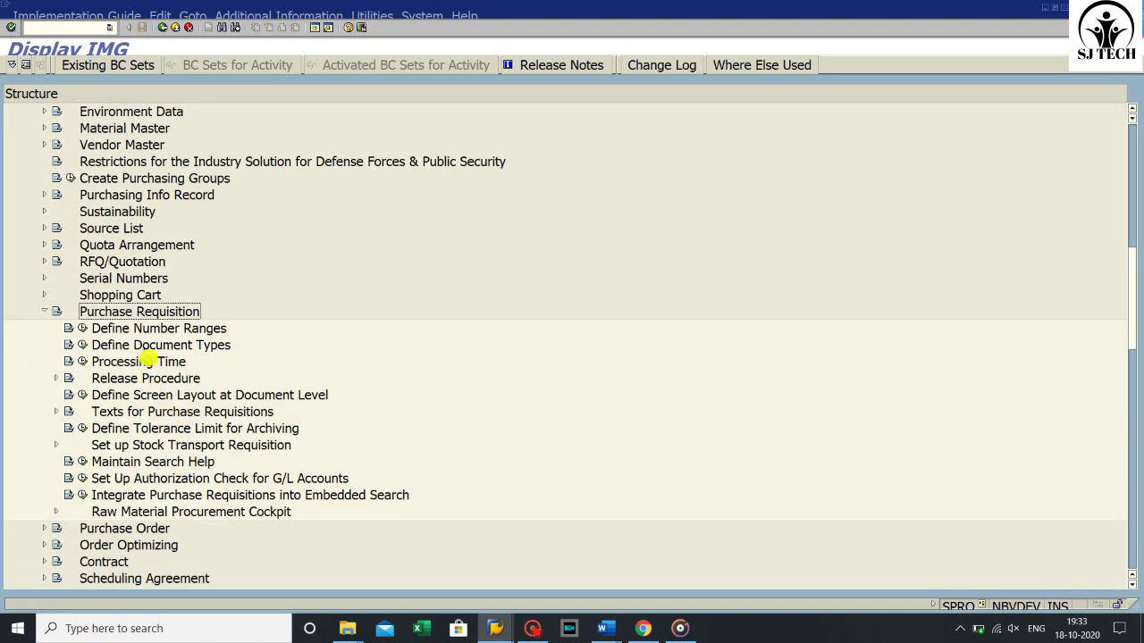
- Execute Define Screen Layout at Document Level and position the list at field selection key NBB
left_click(136, 398)
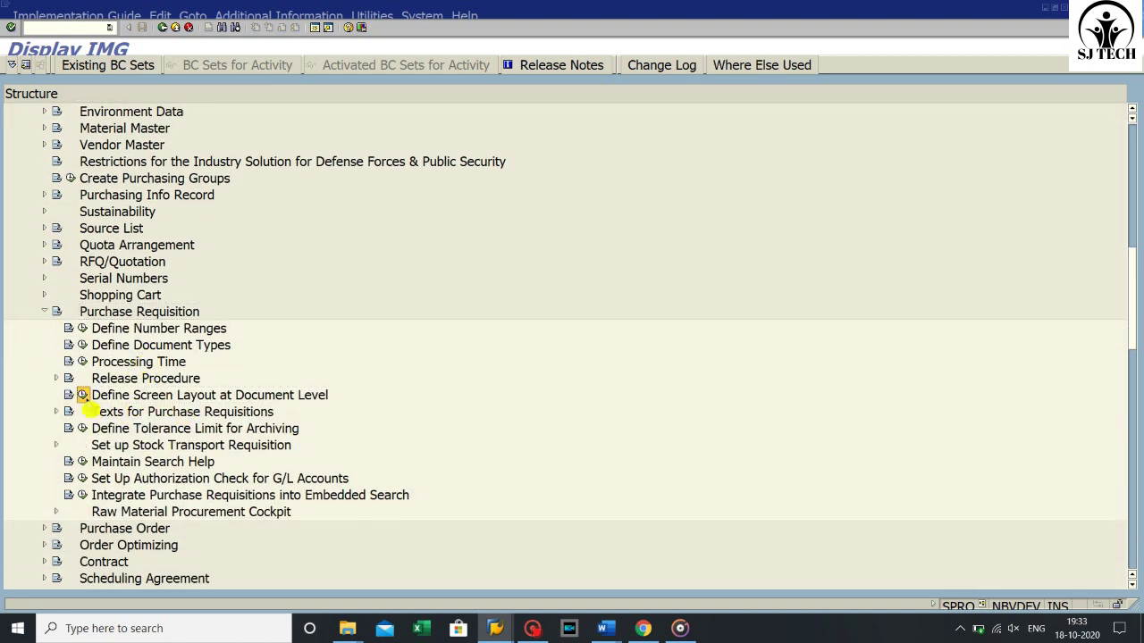
left_click(83, 396)
left_click(104, 460)
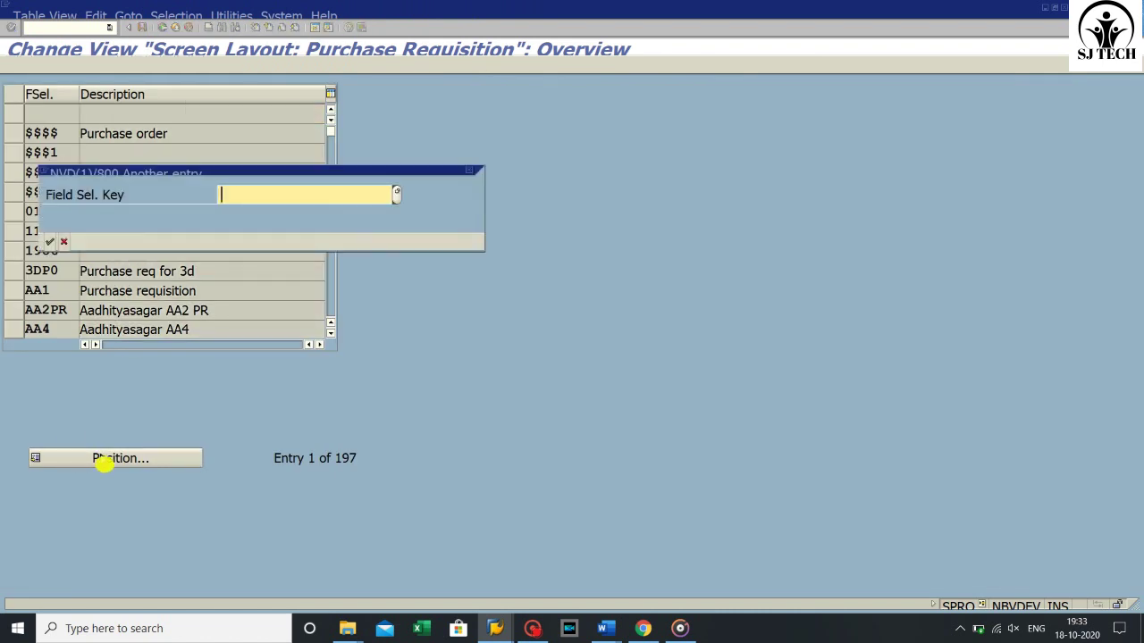
type("N")
left_click(294, 214)
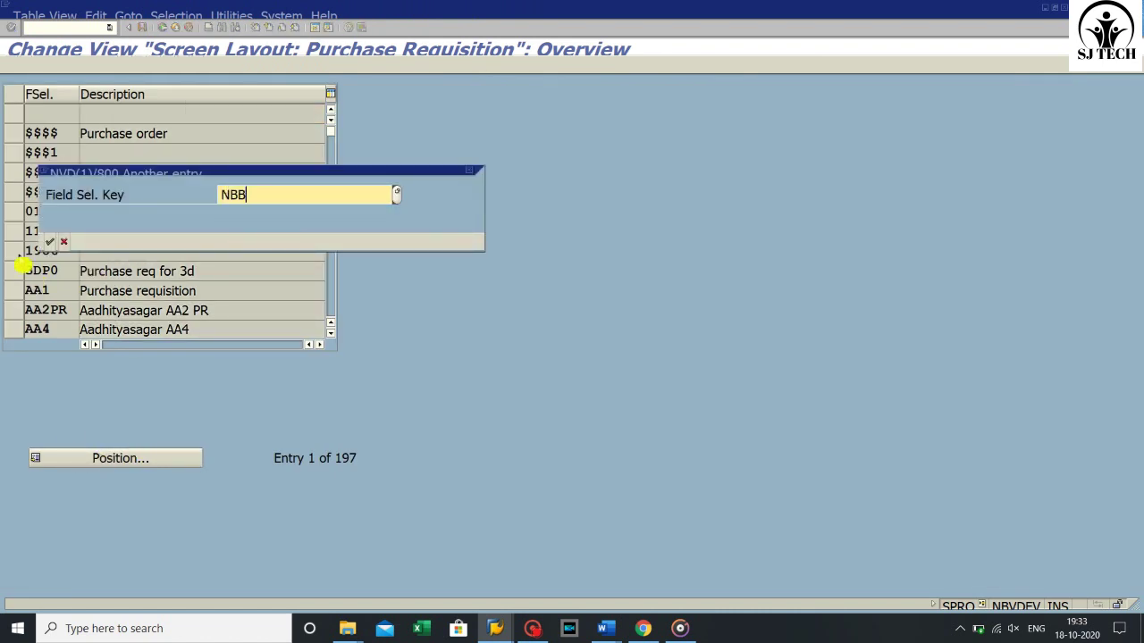
left_click(50, 242)
- Open the details of field selection key NBB and display its Reference data, item group
left_click(12, 113)
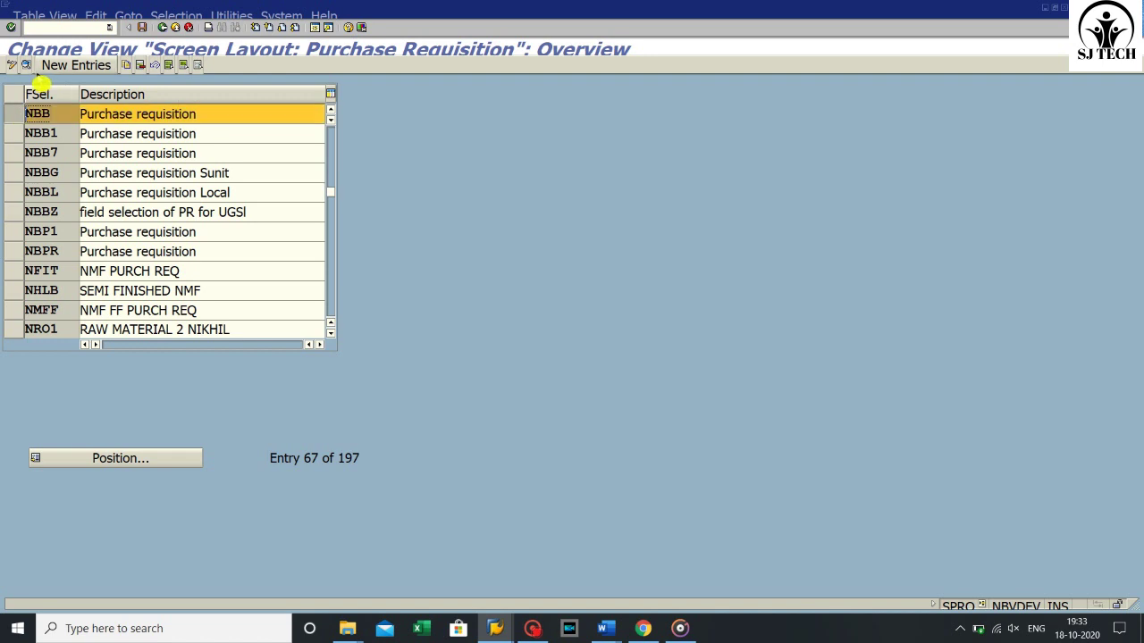
left_click(26, 68)
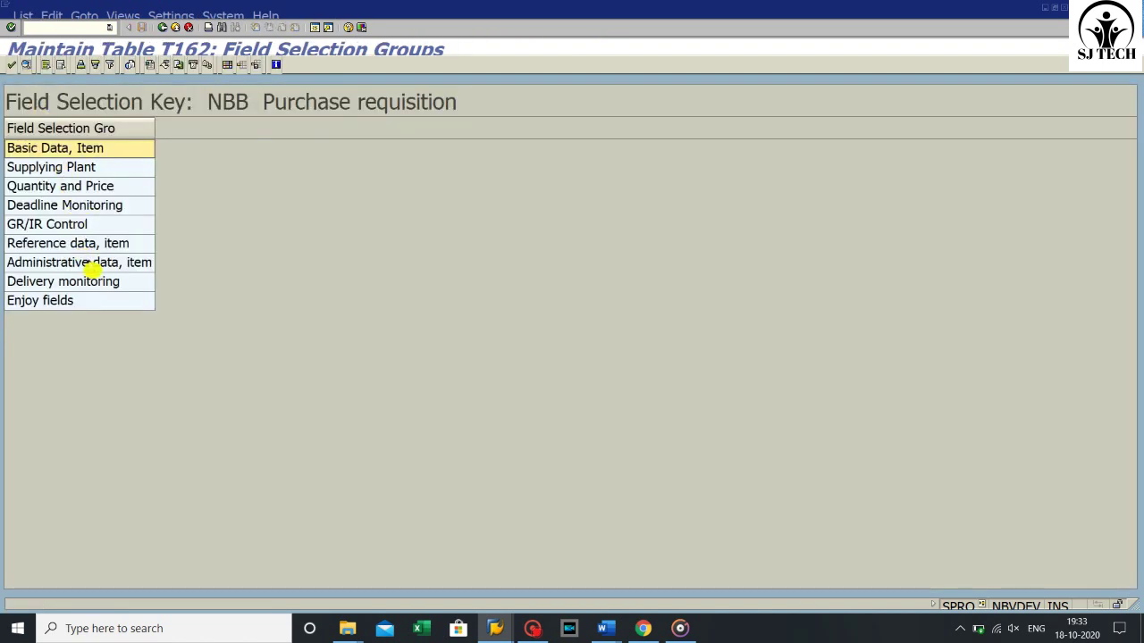
left_click(92, 245)
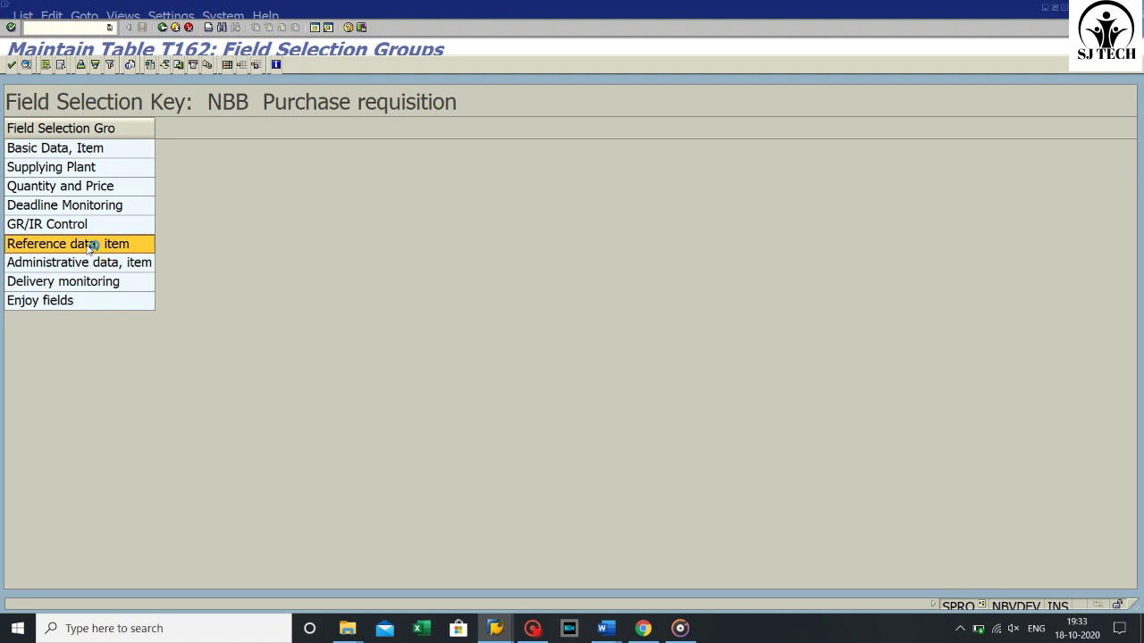
double_click(92, 245)
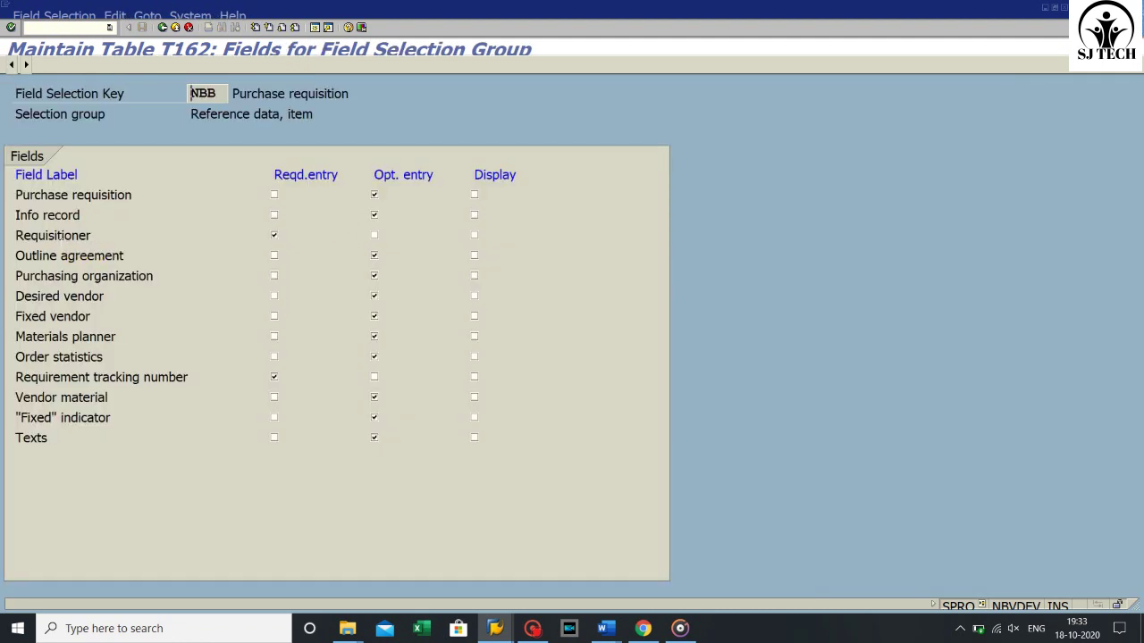
- Change Requisitioner and Requirement tracking number from required to optional entry in NBB's Reference data, item group
left_click(274, 236)
left_click_drag(15, 377, 186, 377)
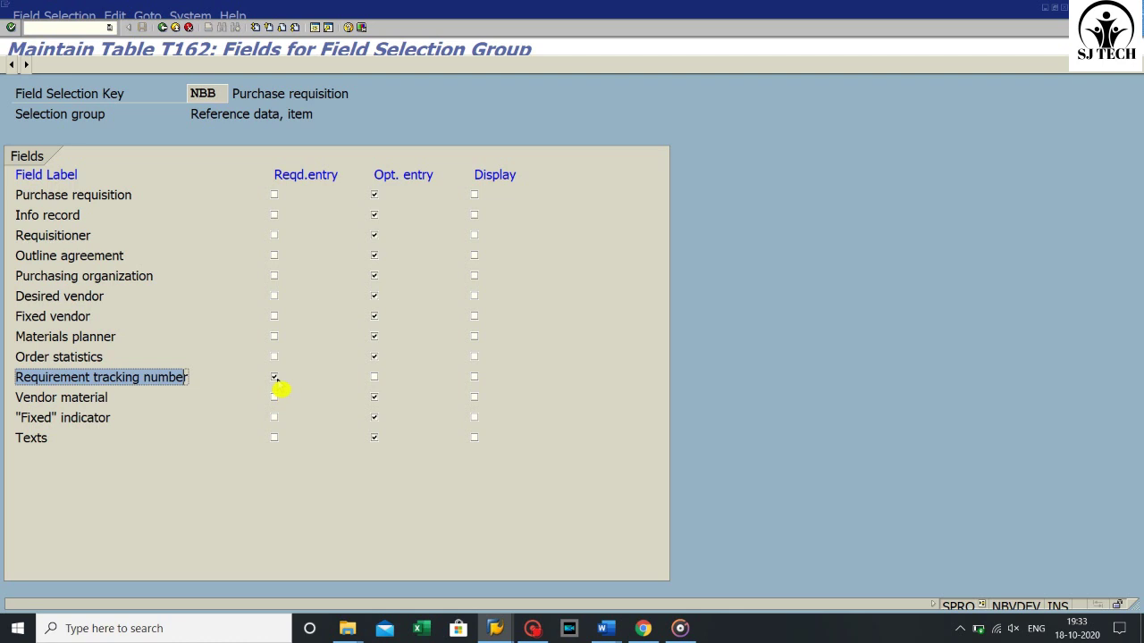
left_click(274, 377)
left_click(374, 377)
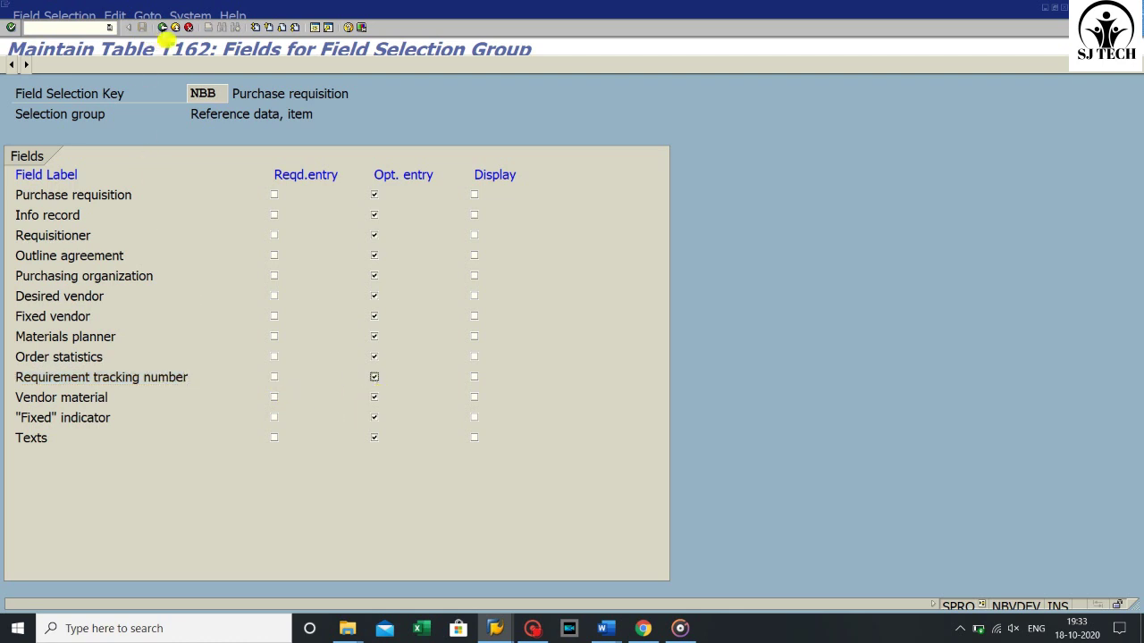
- Open NBB's Delivery monitoring group and change Remaining shelf life from required to optional entry
left_click(162, 28)
double_click(91, 282)
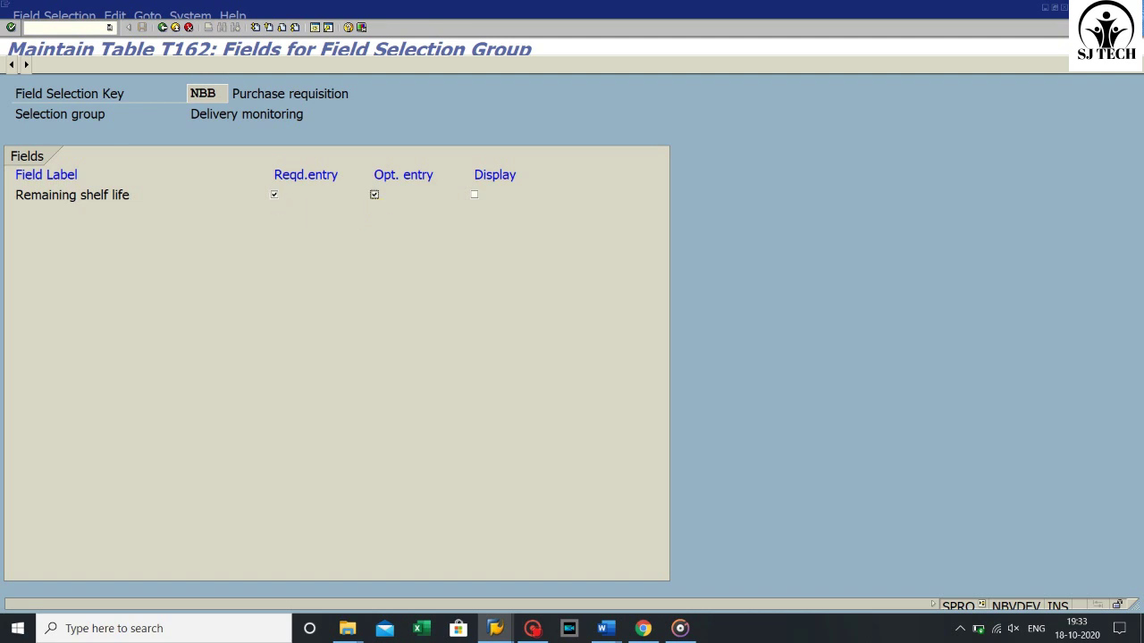
left_click(275, 195)
left_click(163, 28)
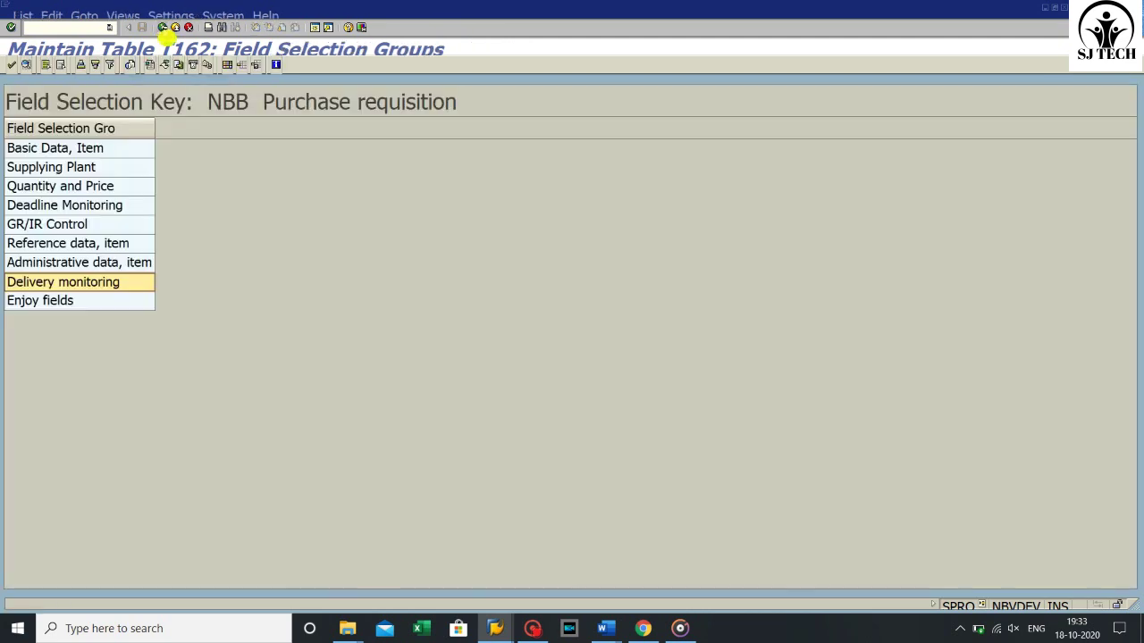
- Save the changed NBB screen layout and leave customizing for the SAP Easy Access screen
left_click(163, 28)
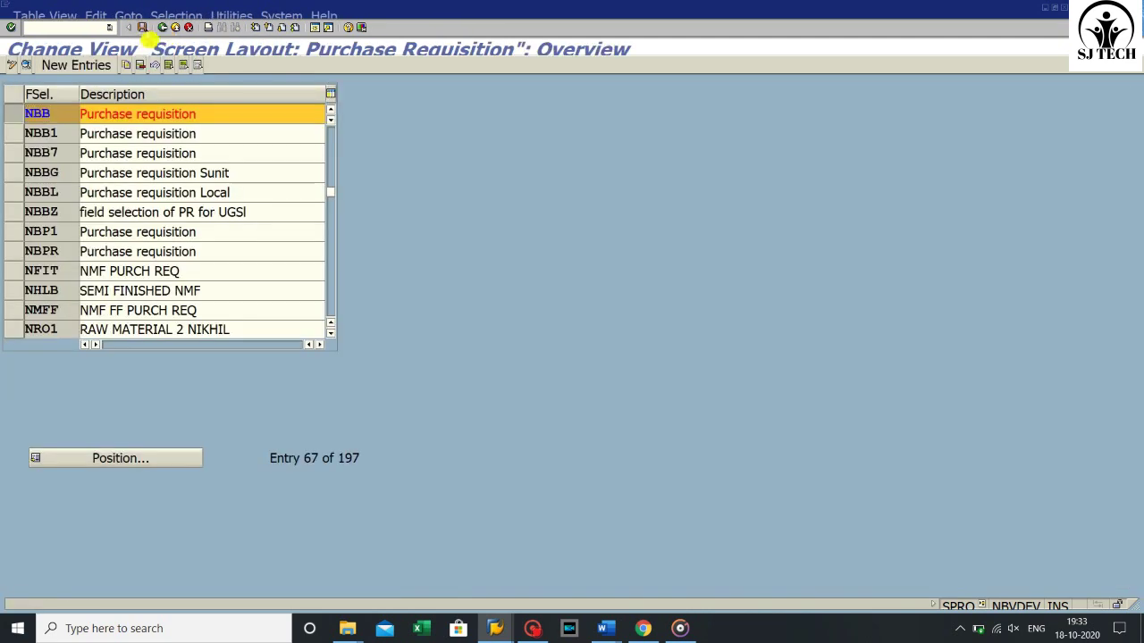
left_click(163, 27)
left_click(50, 241)
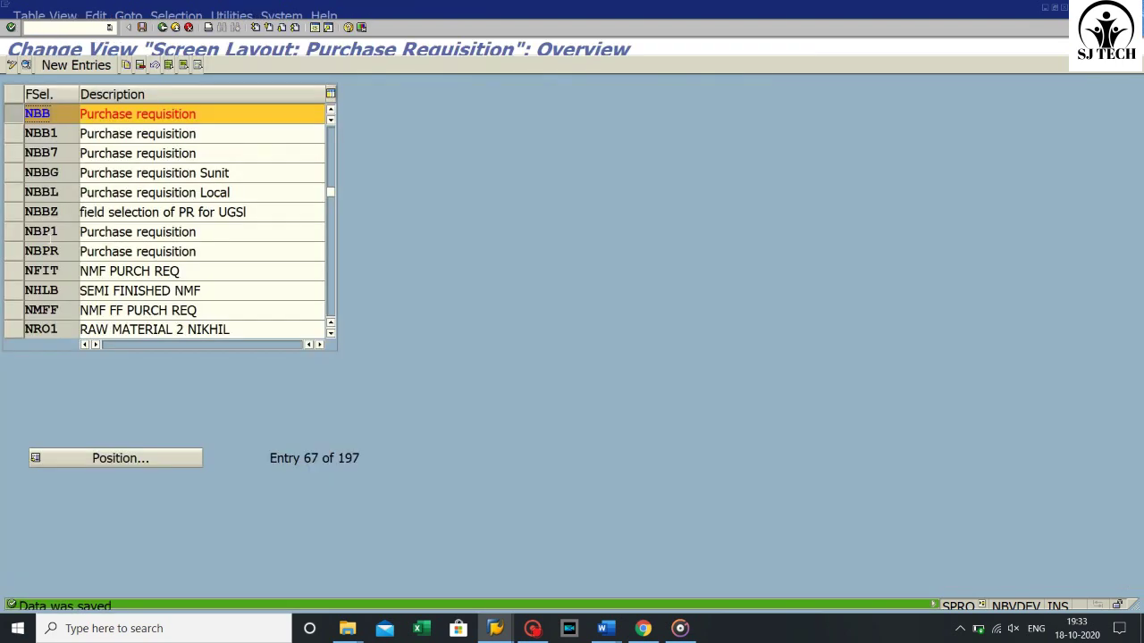
left_click(163, 28)
left_click(162, 27)
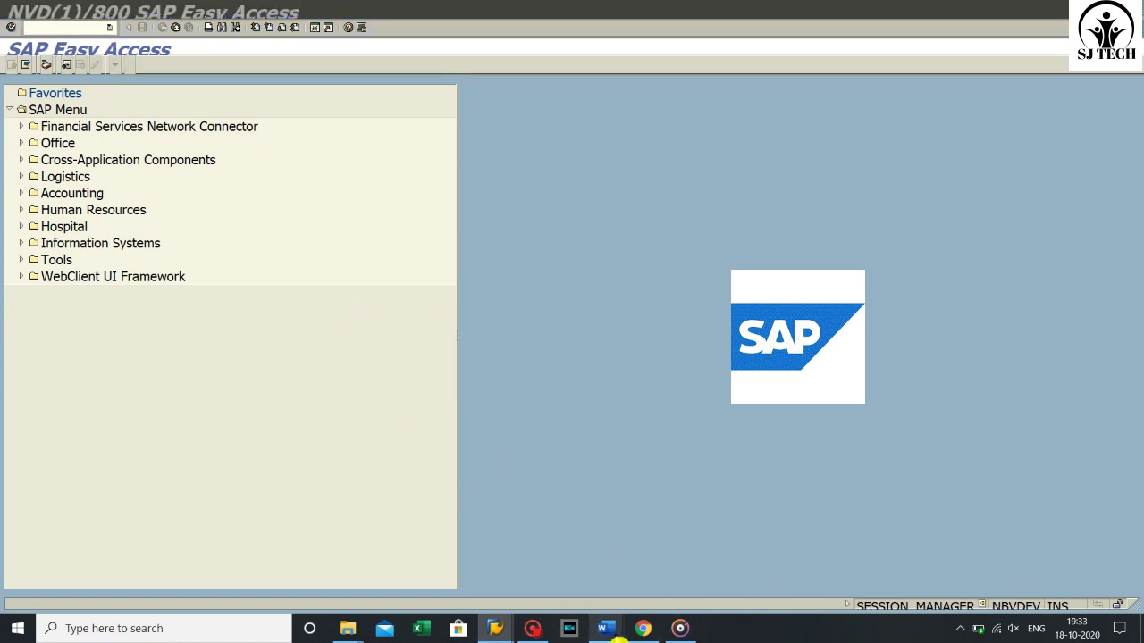
- Switch to the Word notes, add the line "Let's check its make optional or not." and enlarge its font
mouse_move(606, 628)
left_click(501, 577)
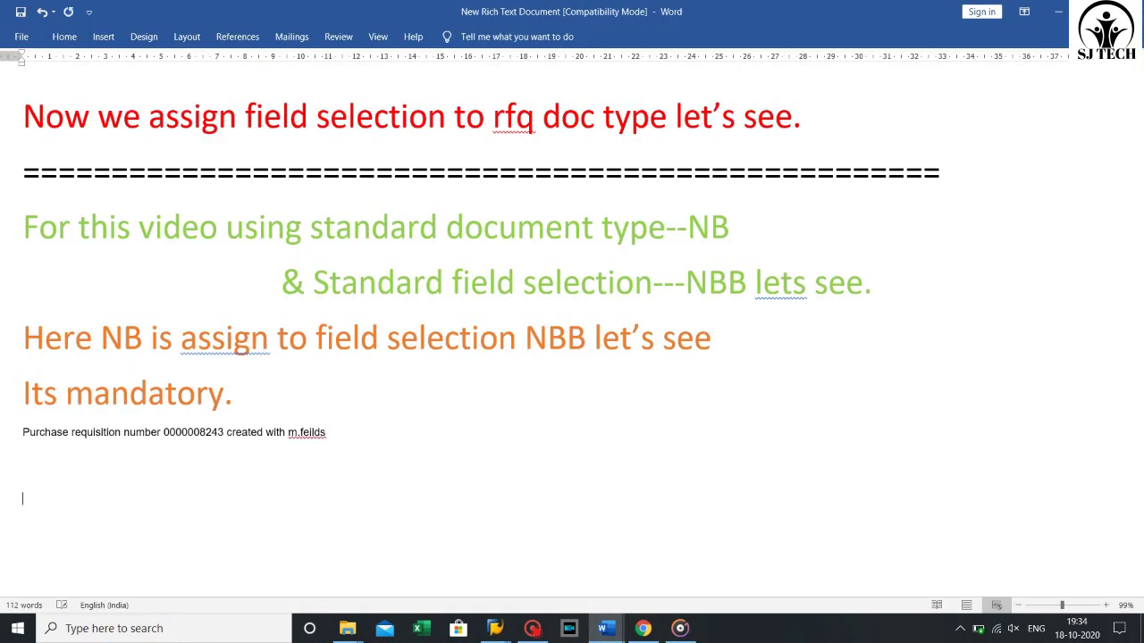
type("let's")
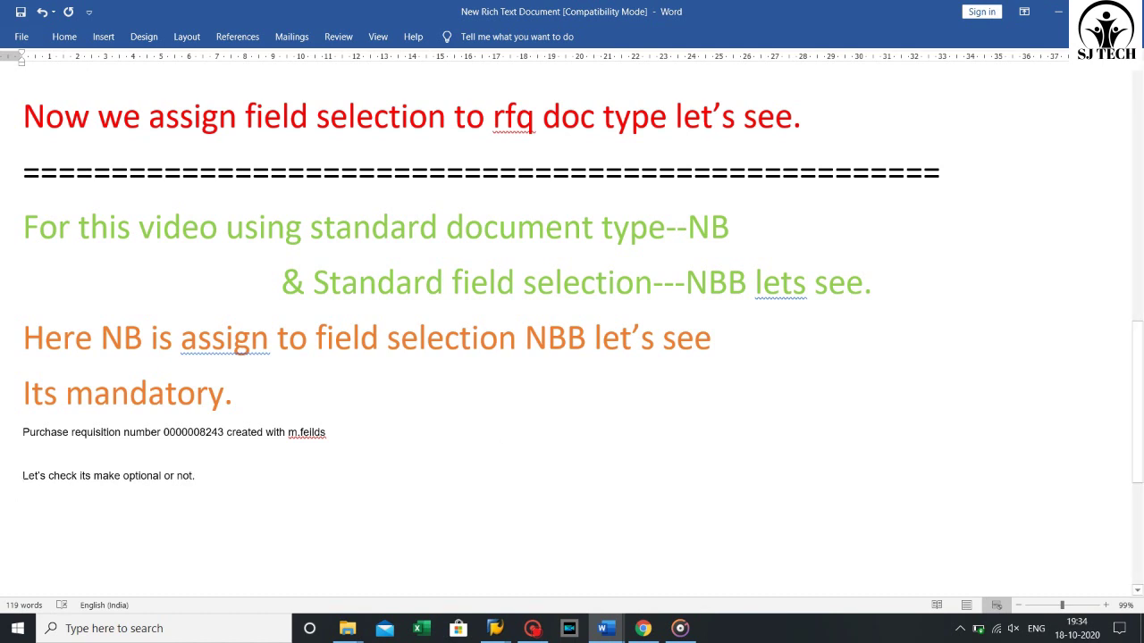
left_click_drag(13, 475, 26, 537)
left_click(295, 446)
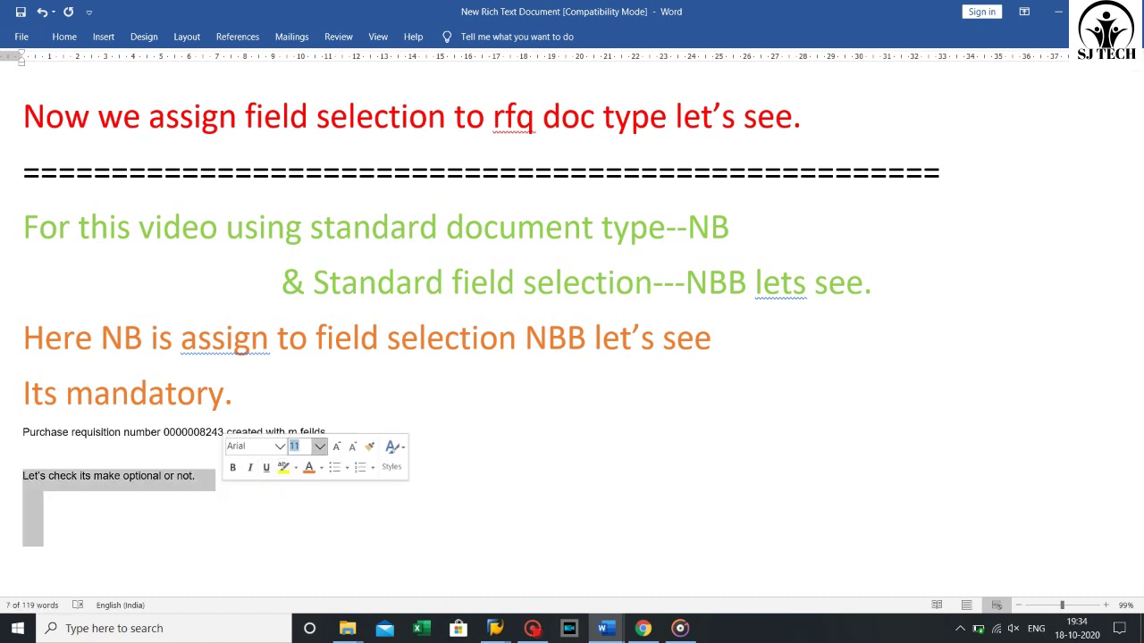
key("Return")
left_click(543, 560)
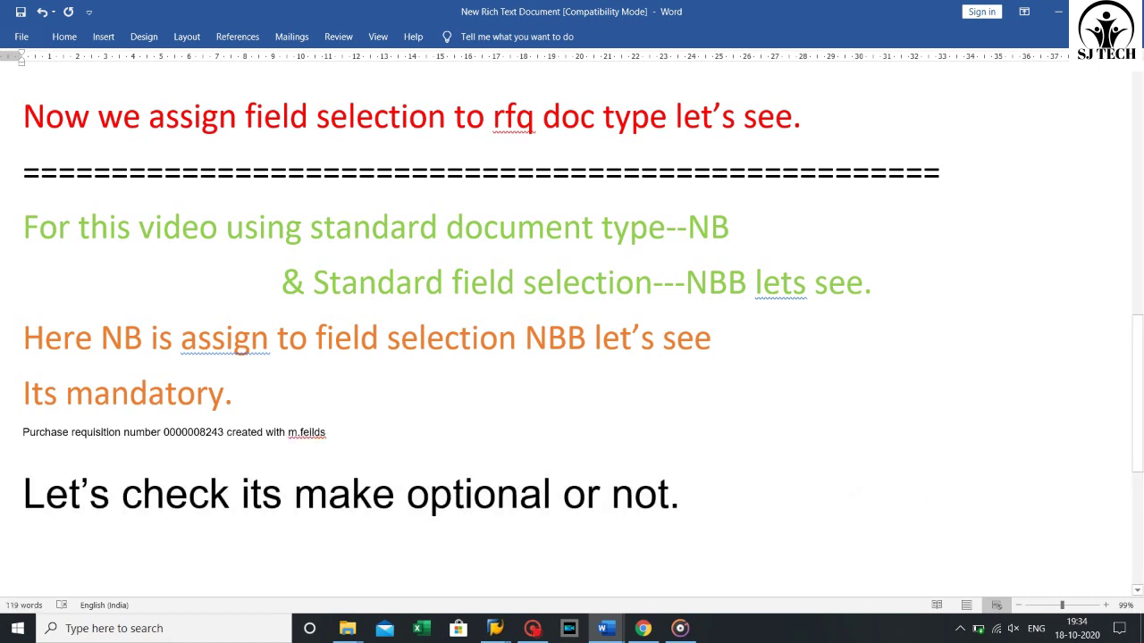
- Switch back to SAP, start transaction ME51N and enter material 100067 with plant SJ88 as the first requisition item
left_click(488, 538)
left_click(110, 28)
left_click(97, 56)
left_click(11, 27)
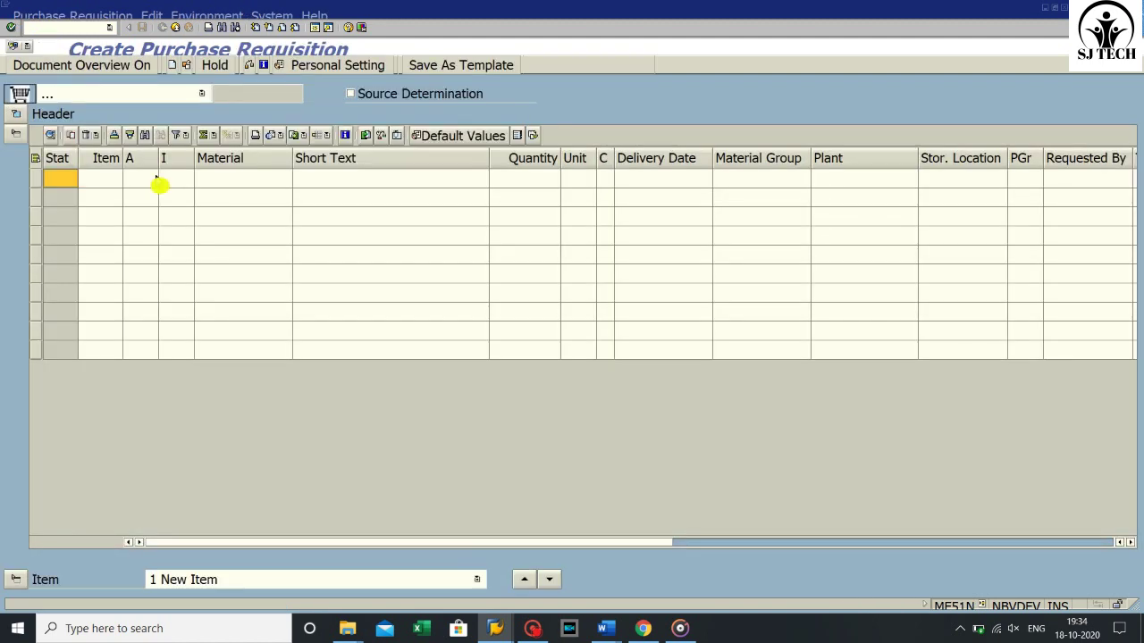
left_click(221, 181)
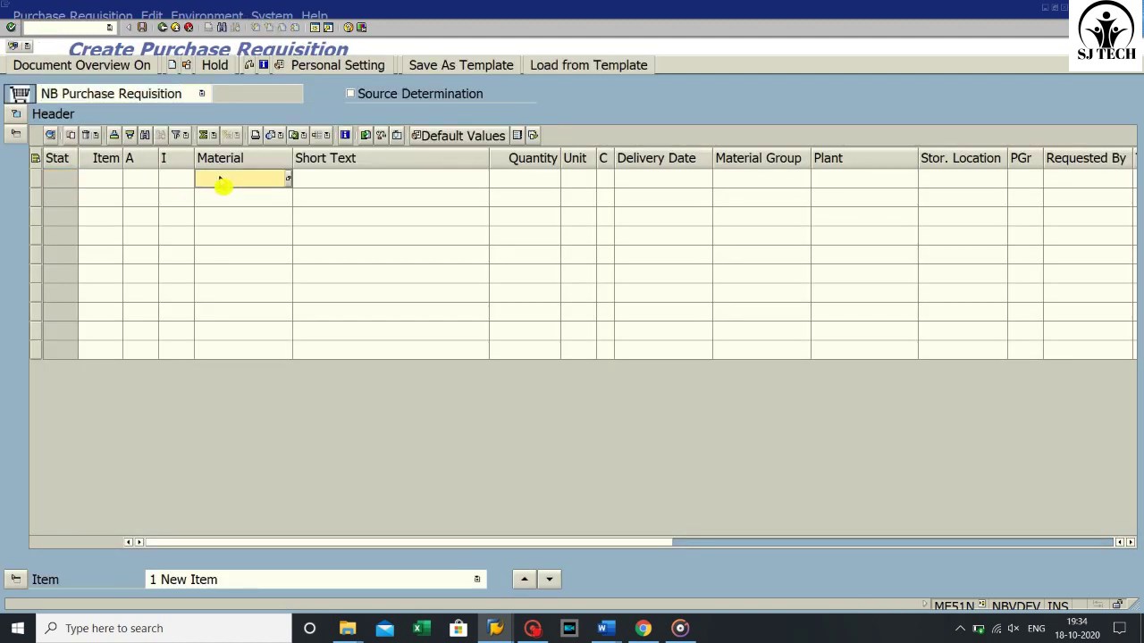
type("100067")
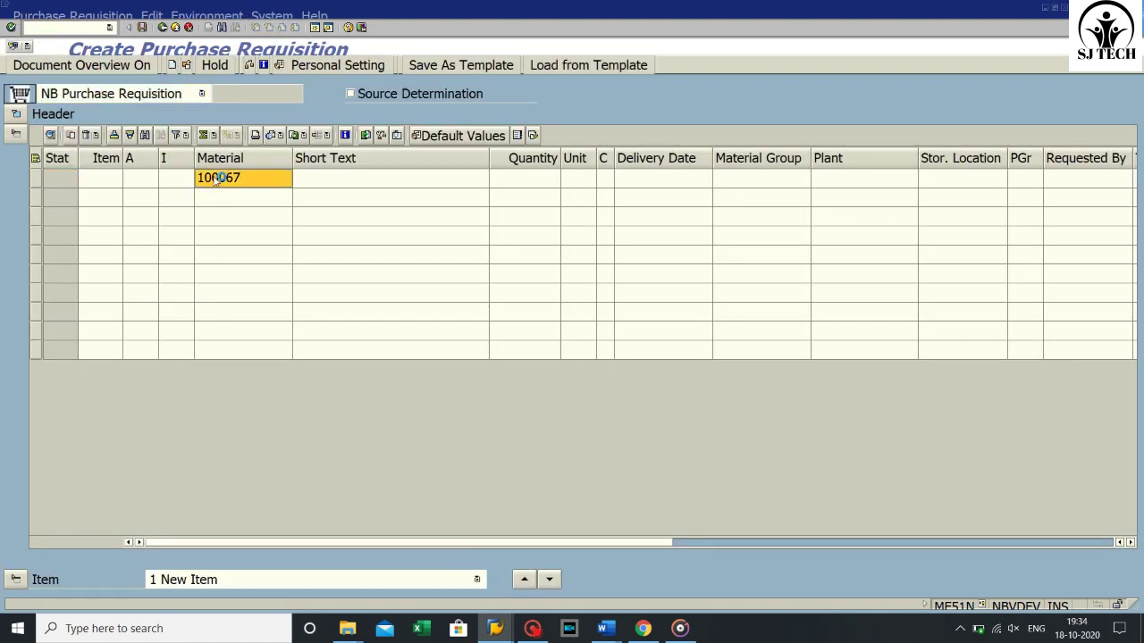
key("Return")
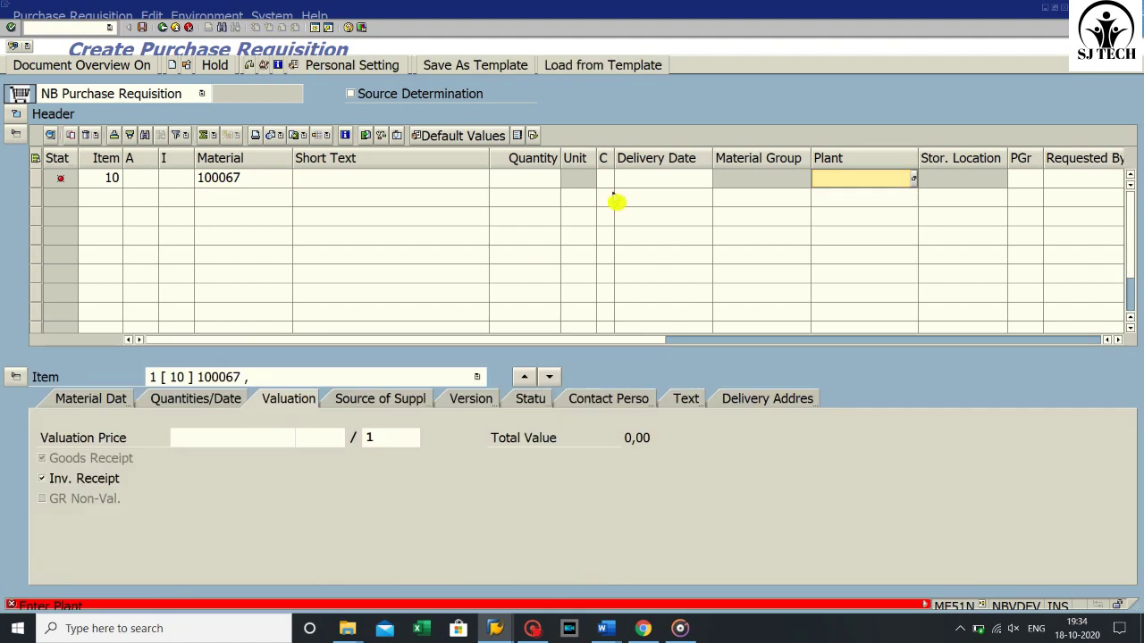
type("sj88")
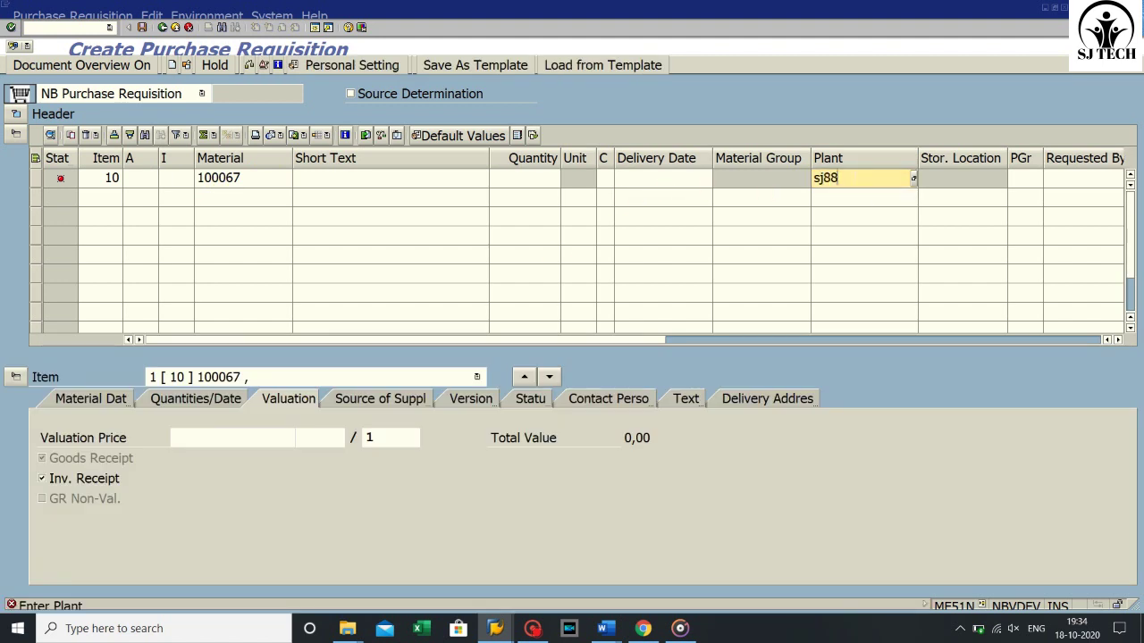
key("Return")
- Set the item's quantity to 100 and its storage location to 0001
type("100")
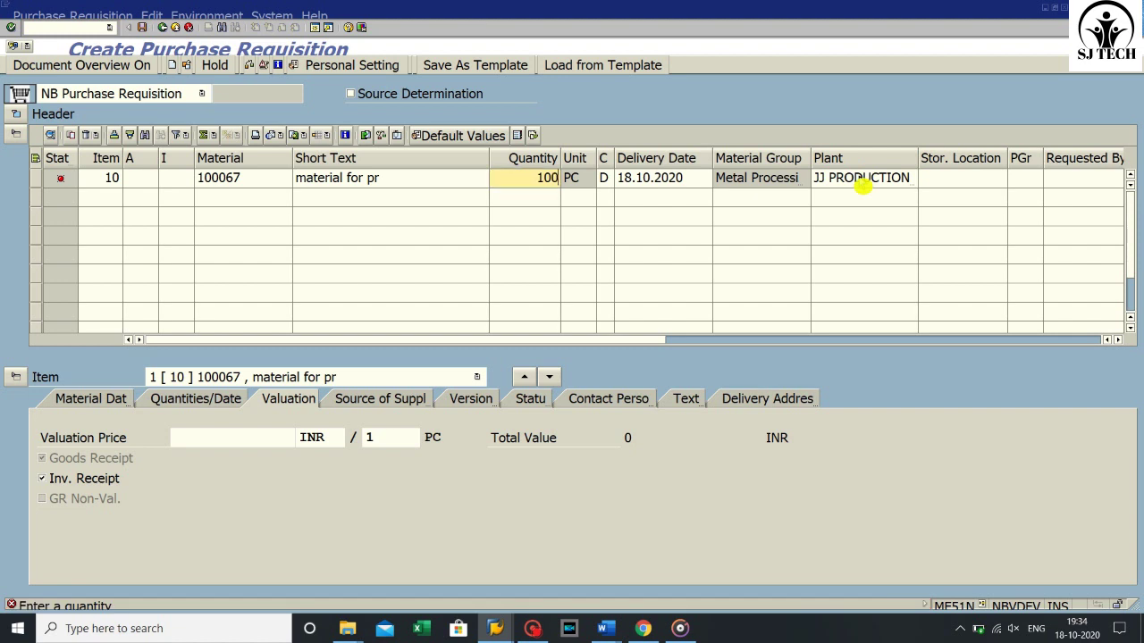
key("Tab")
key("Tab")
key("Tab")
key("Tab")
key("Tab")
key("Tab")
type("00")
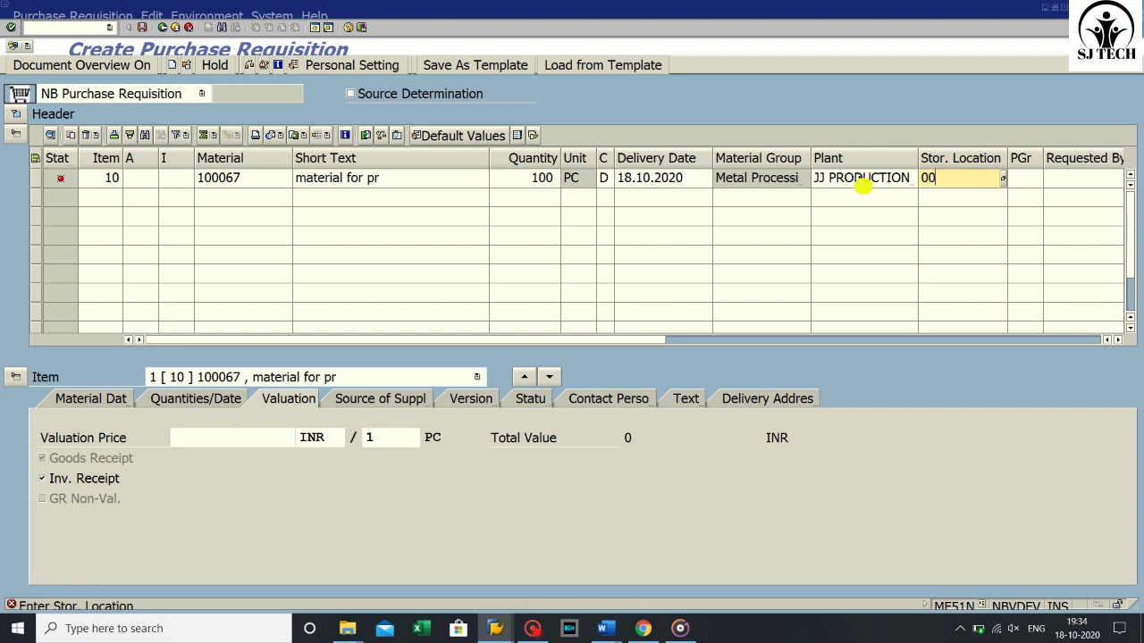
type("01")
key("Return")
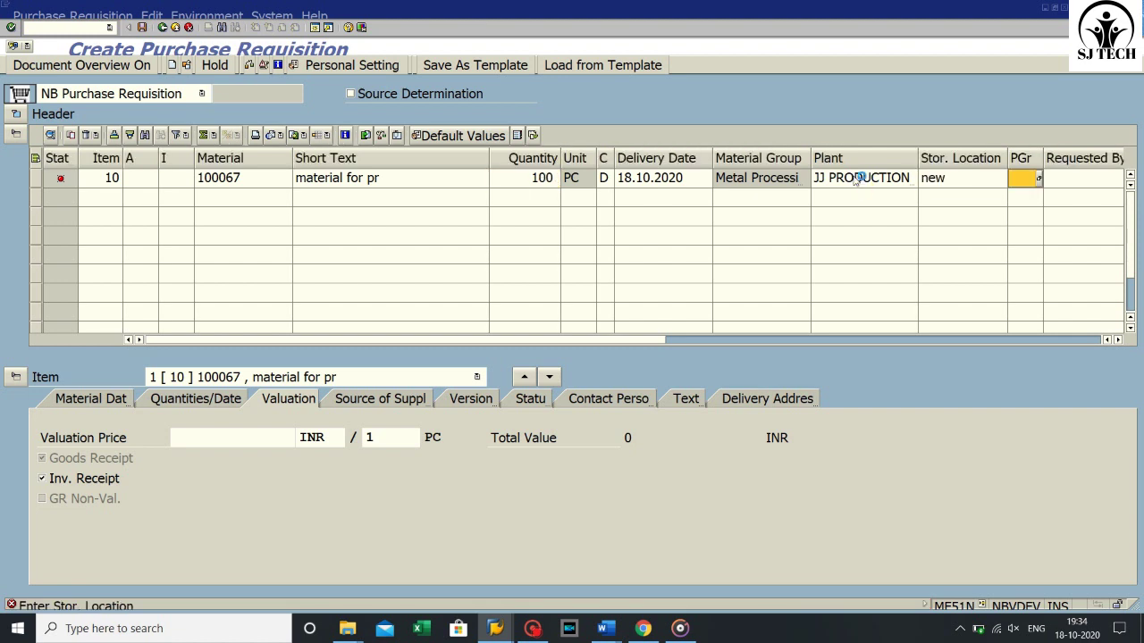
- Assign purchasing group 001 to the item and set its valuation price to 100 INR
type("001")
key("Return")
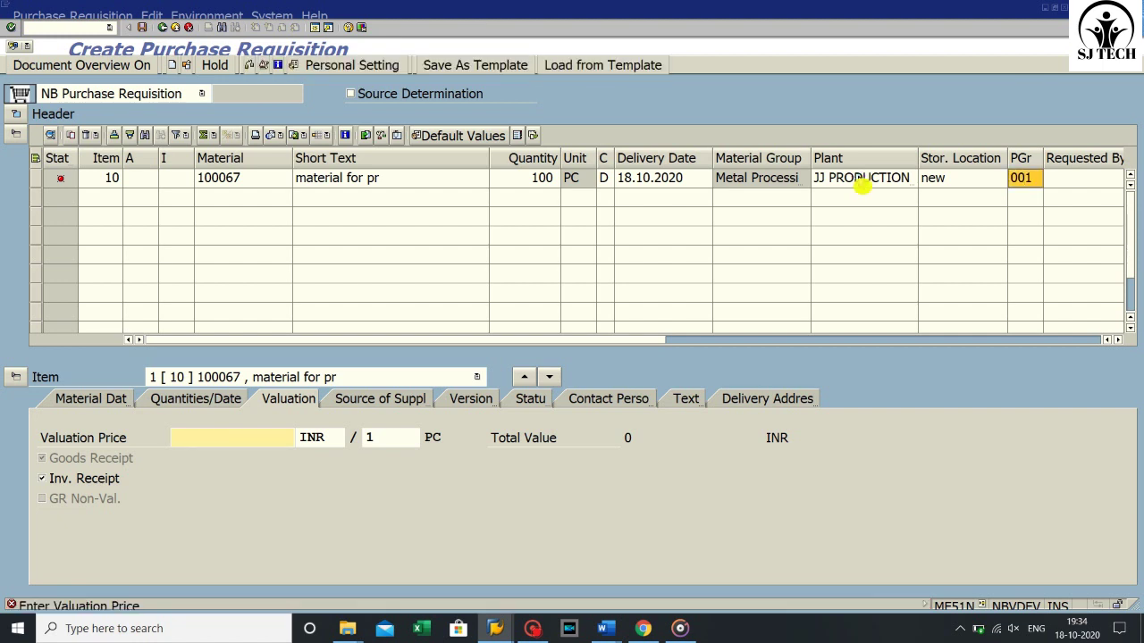
type("10")
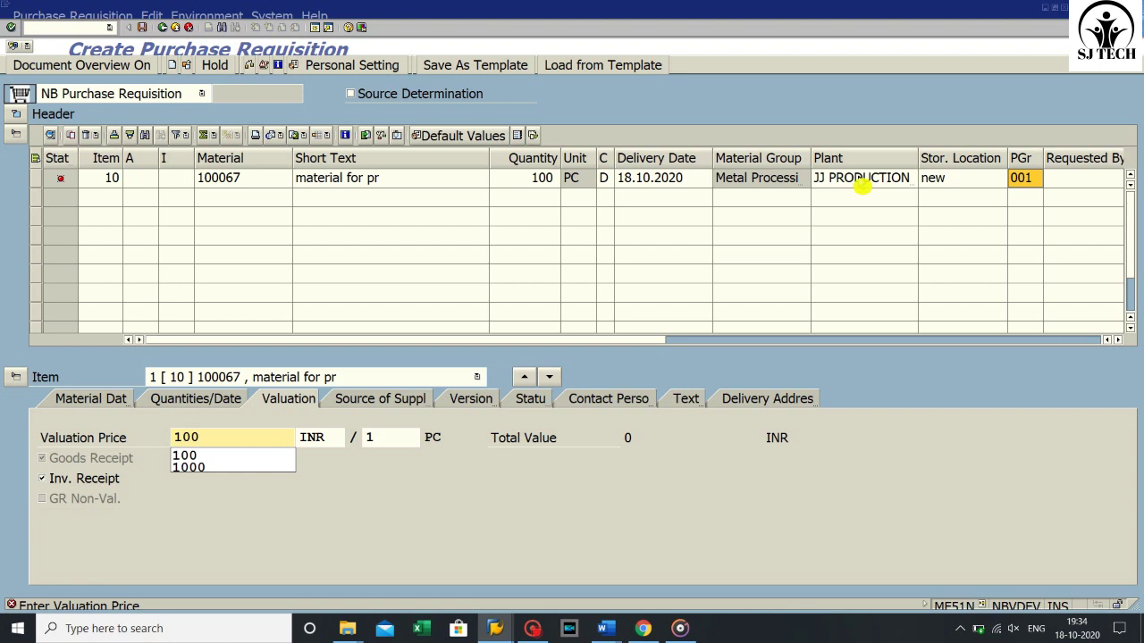
type("0")
key("Return")
key("Return")
- Examine the Requested By and TrackingNo columns, the source of supply data and the remaining shelf life field for mandatory entries
left_click_drag(529, 340, 682, 341)
left_click(916, 159)
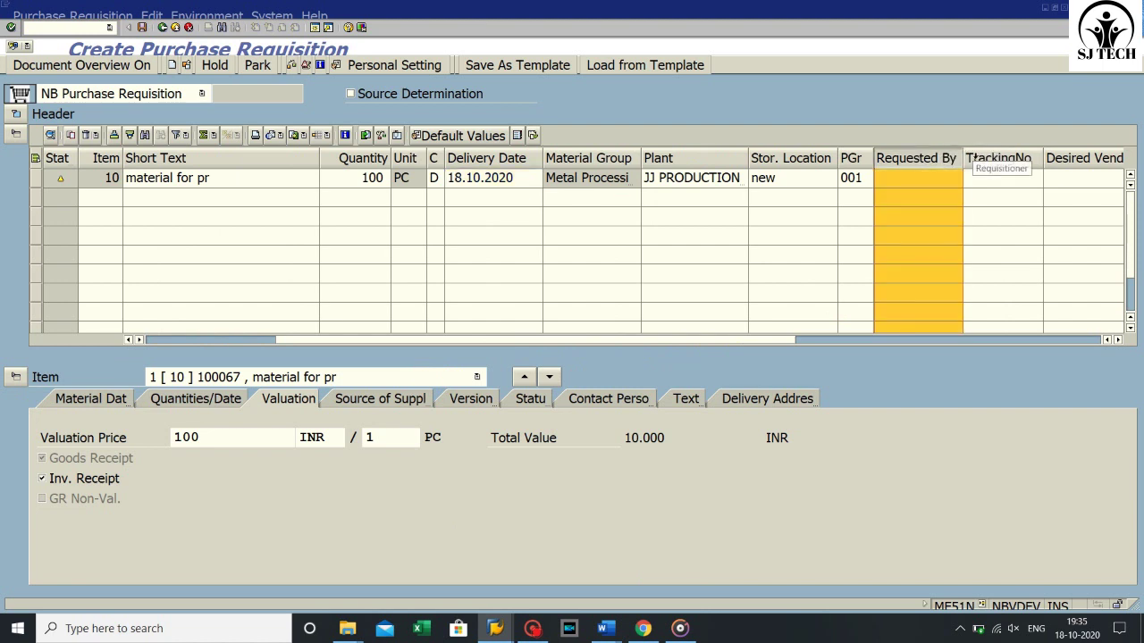
left_click(979, 159)
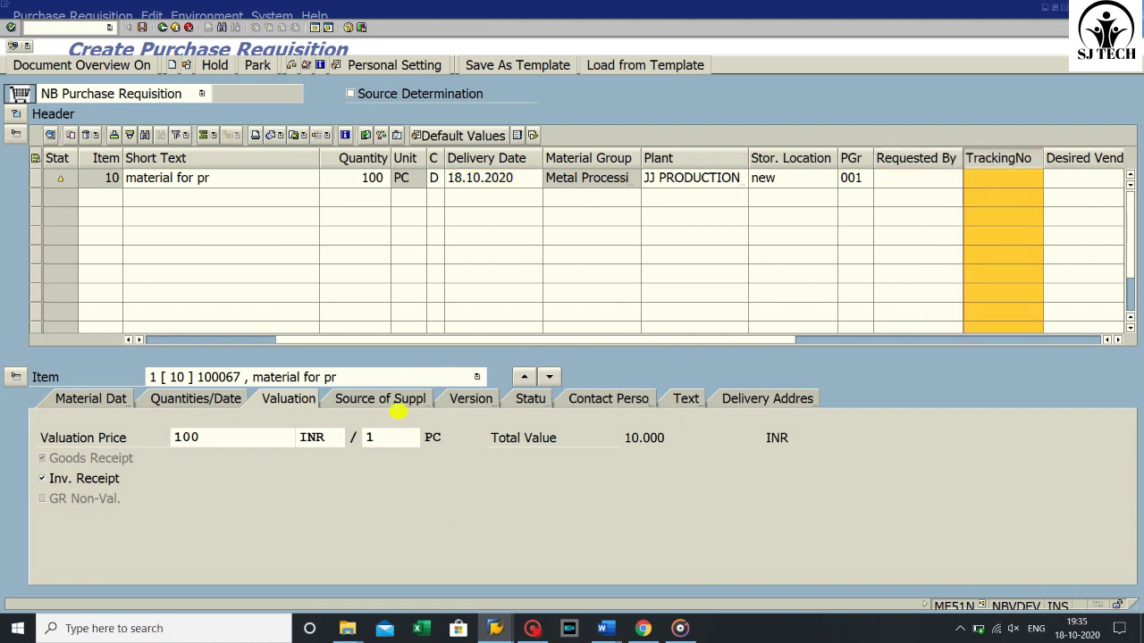
left_click(395, 403)
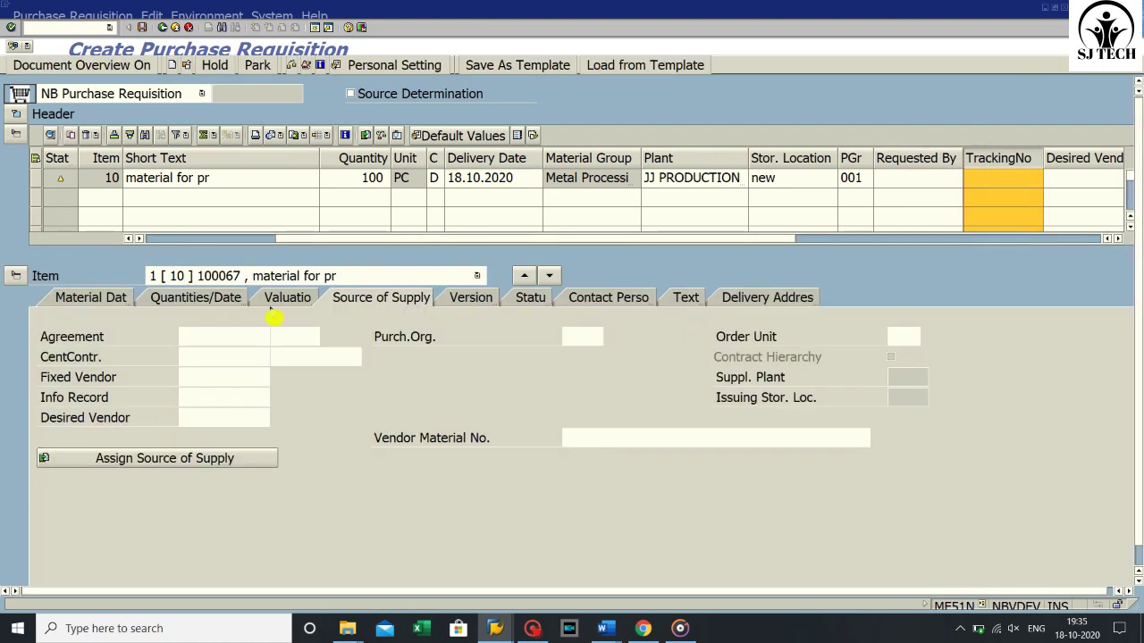
left_click(209, 300)
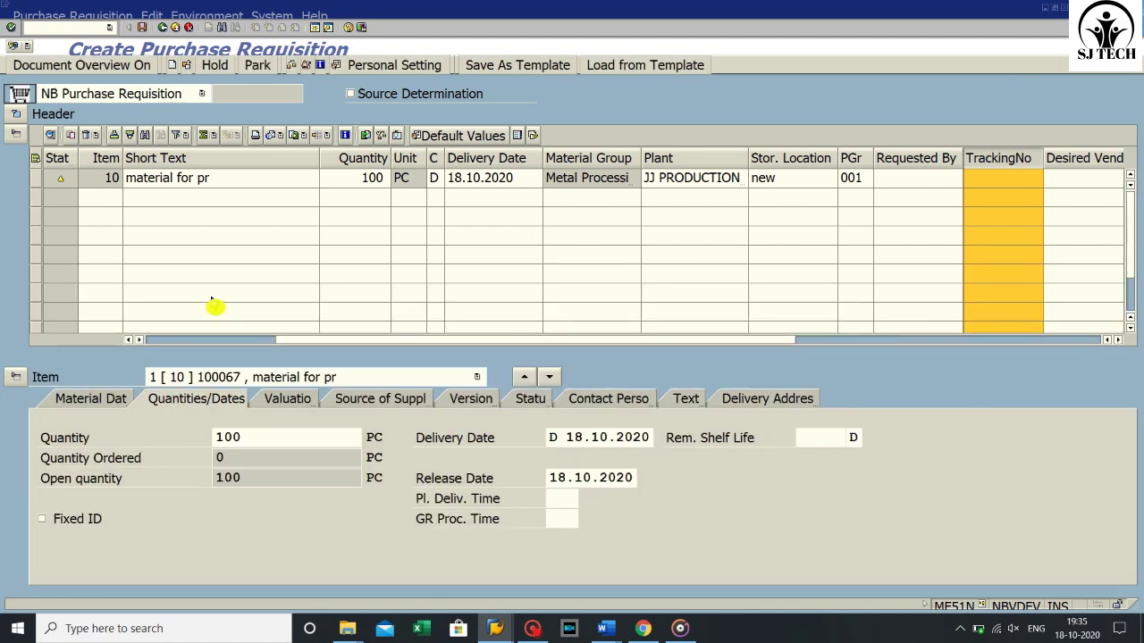
left_click(891, 157)
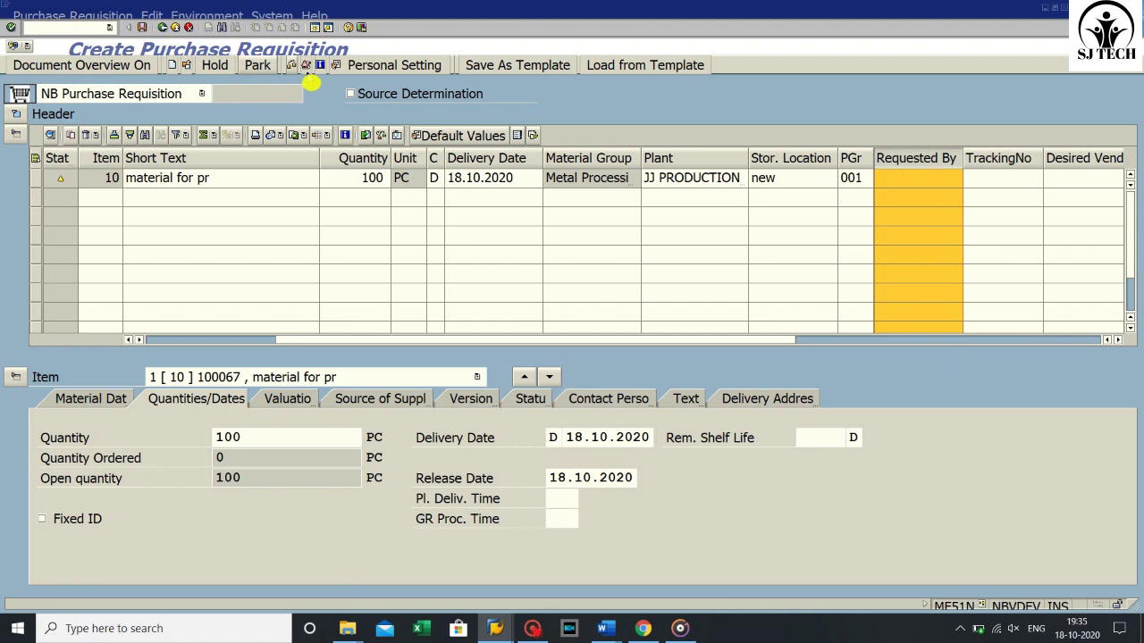
- Check the purchase requisition for errors, save it and close the express information message
left_click(294, 68)
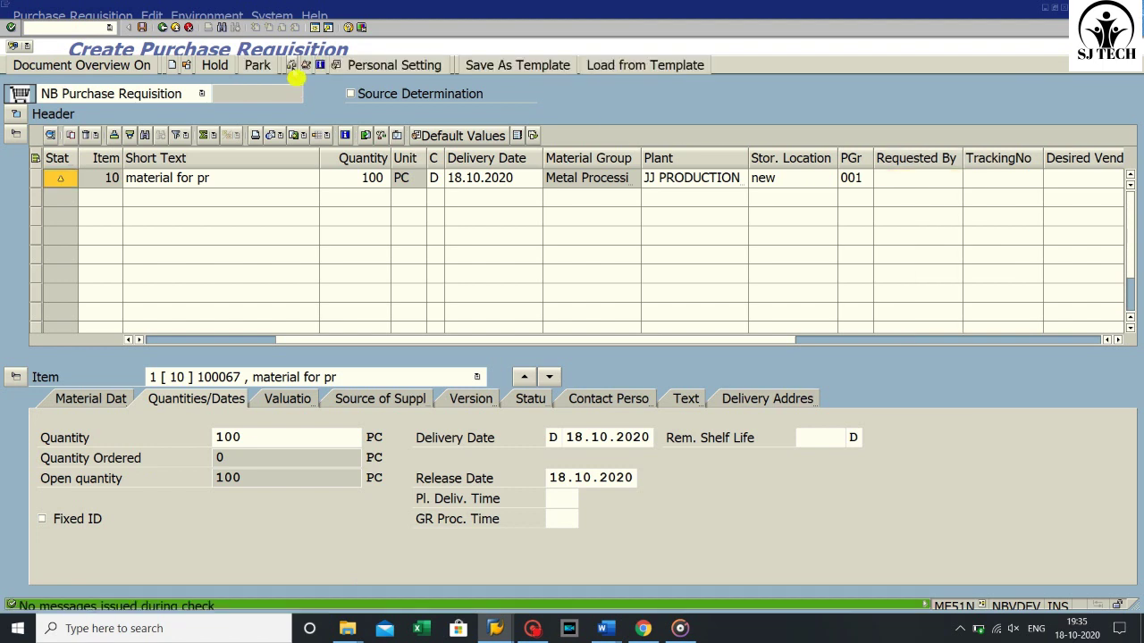
left_click(143, 28)
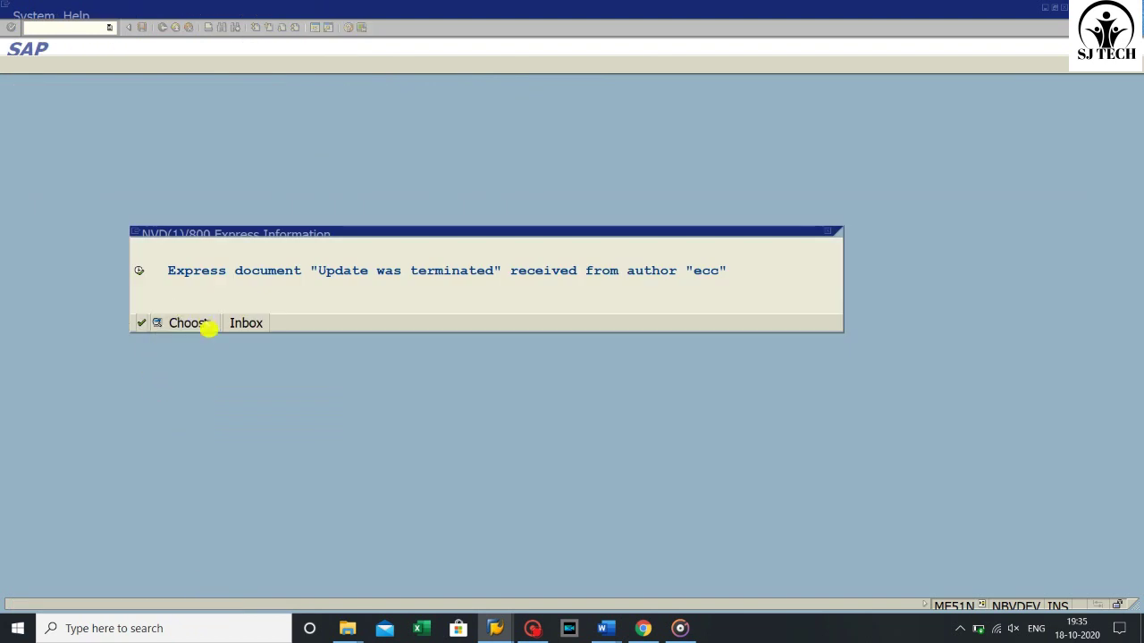
left_click(143, 323)
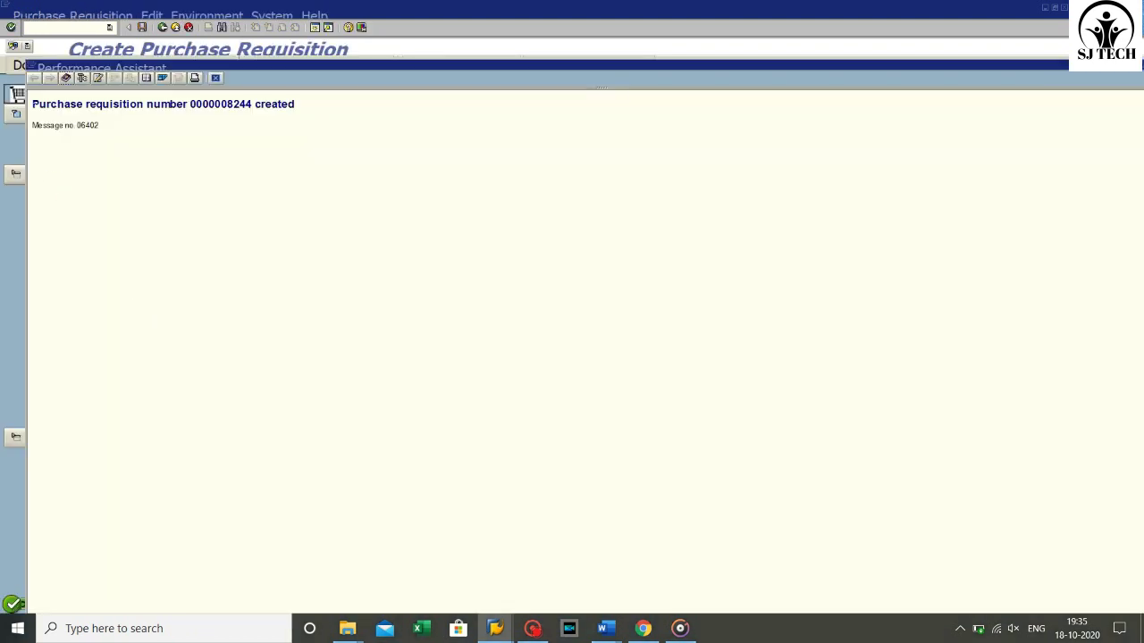
- Copy the requisition-created message and paste it below the "Let's check its make optional or not." line in the Word notes
left_click_drag(34, 104, 296, 107)
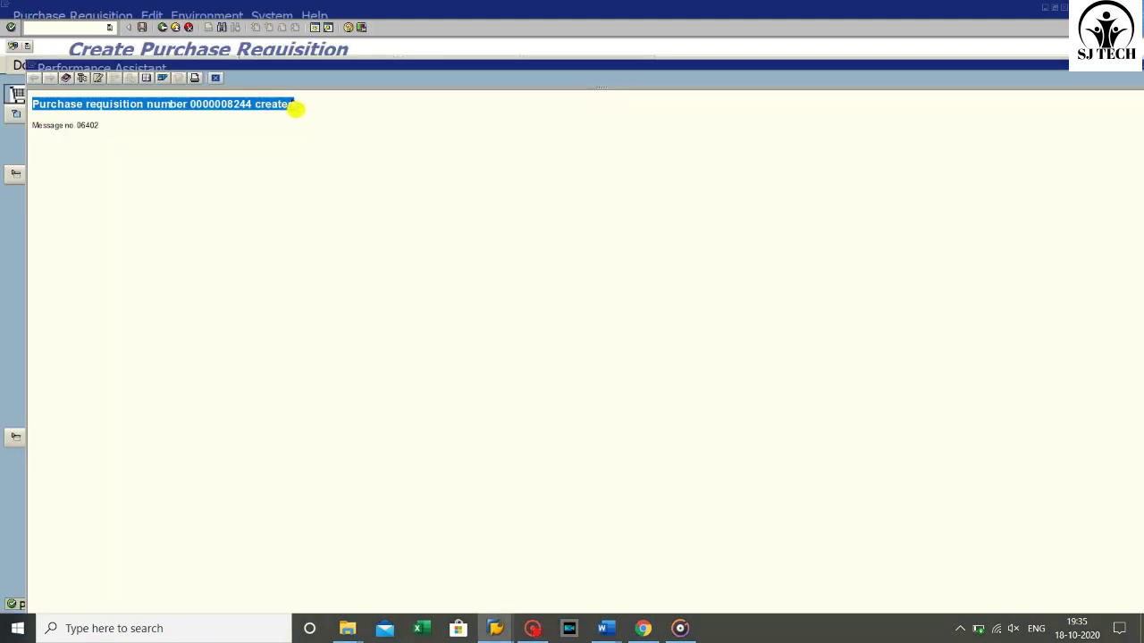
right_click(284, 109)
left_click(303, 132)
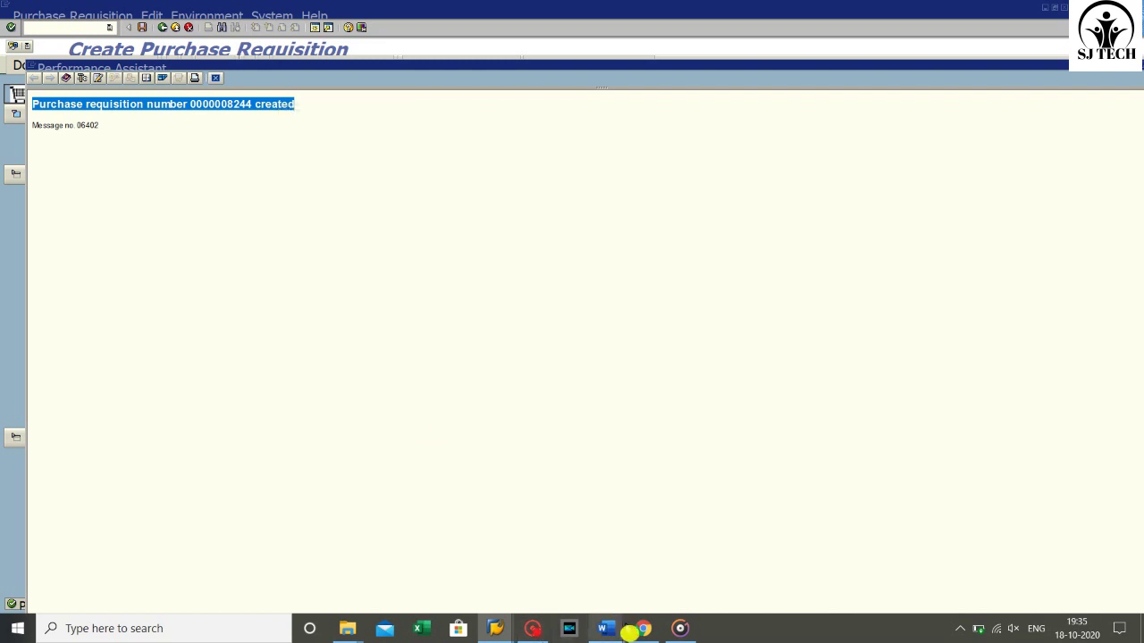
left_click(625, 629)
left_click(532, 509)
scroll(532, 509, "down", 5)
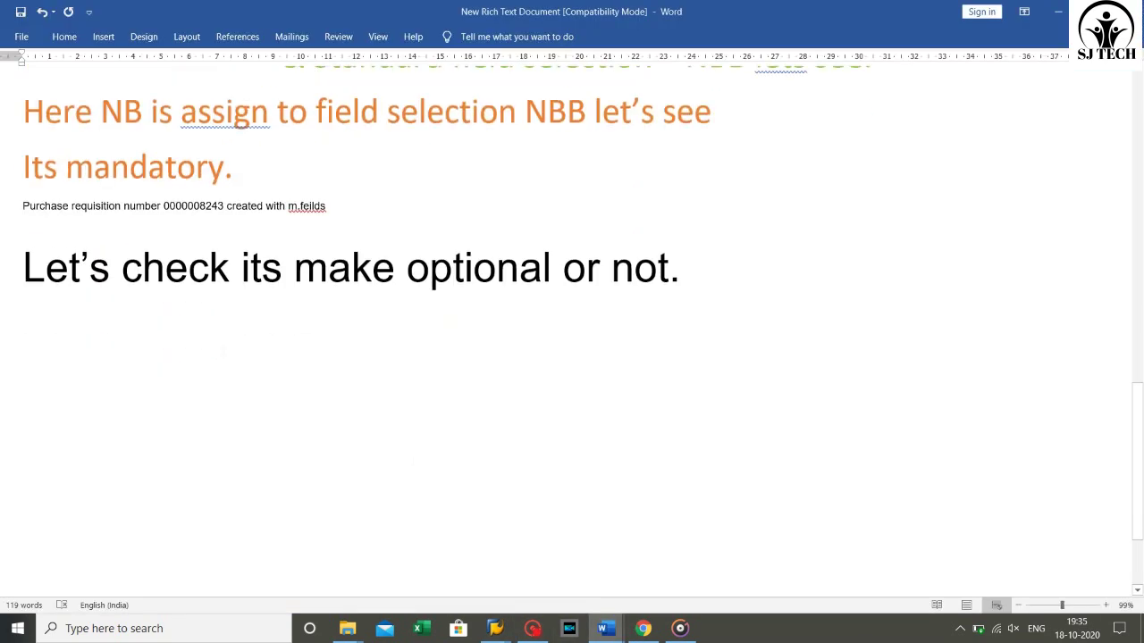
key("ctrl+v")
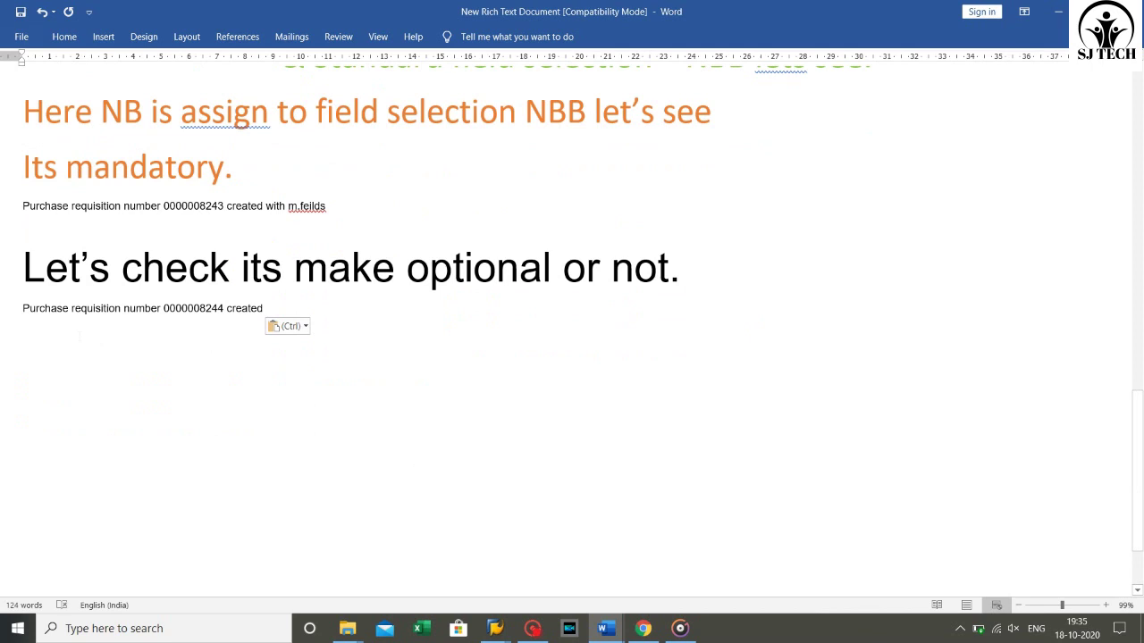